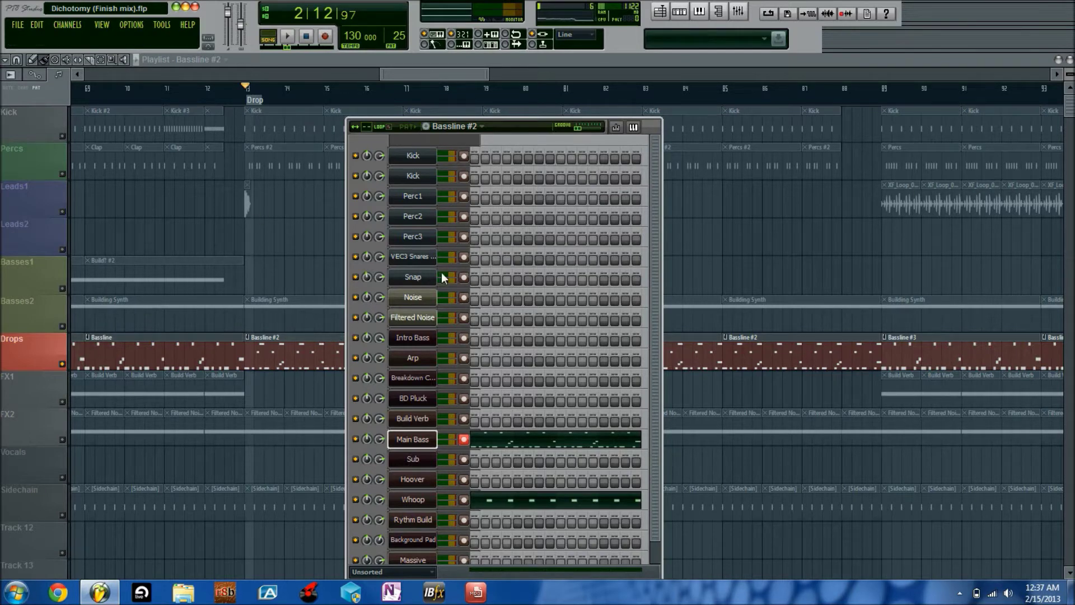
Step: Open the Massive synth of the Main Bass channel, reposition its window and audition a note
key("F6")
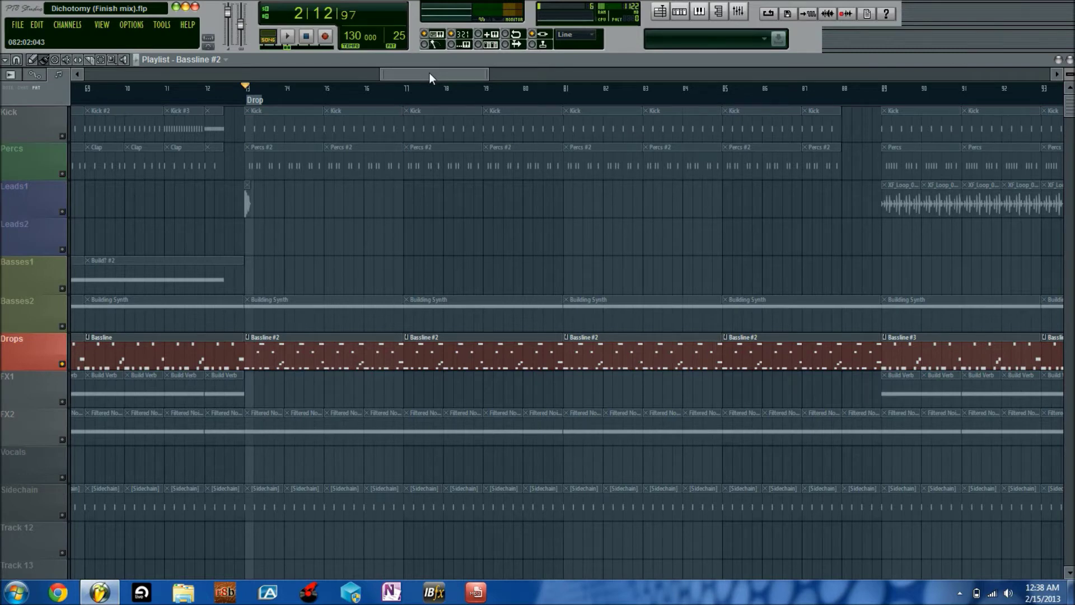
left_click(679, 12)
left_click(422, 446)
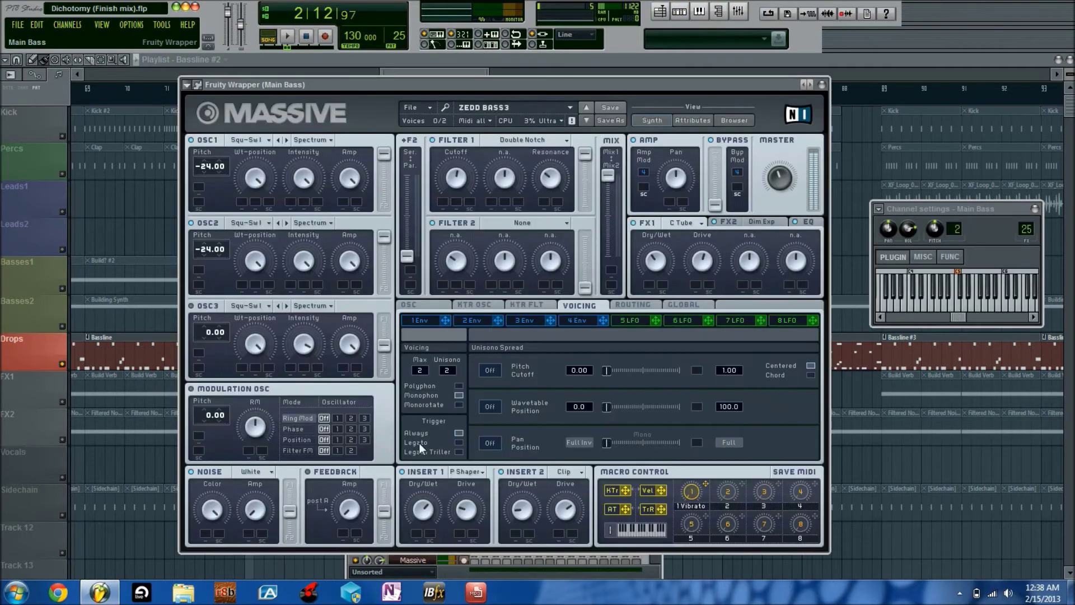
left_click_drag(552, 82, 530, 103)
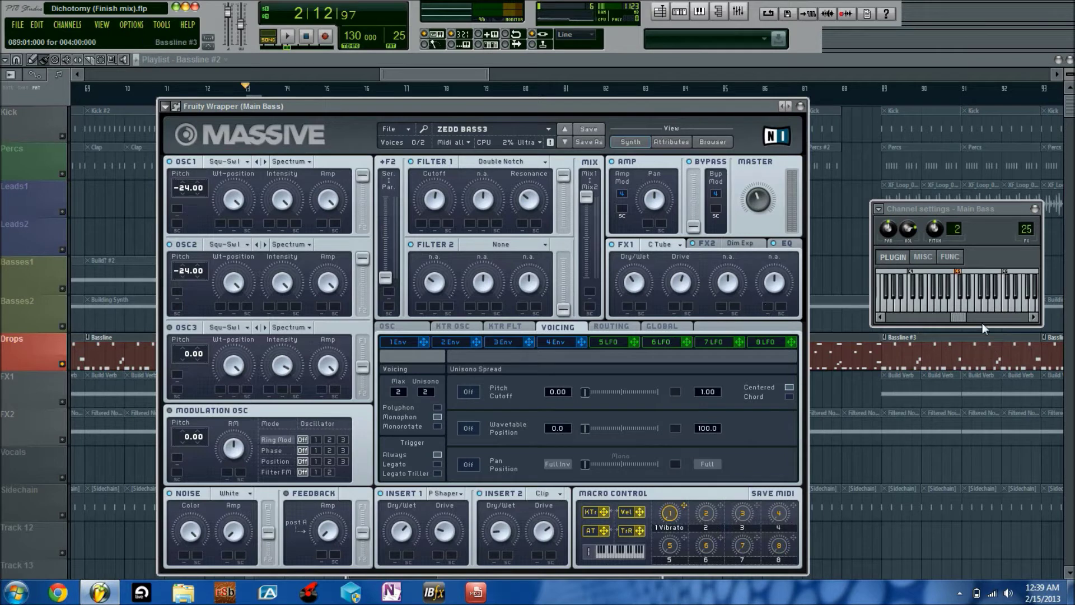
left_click(920, 306)
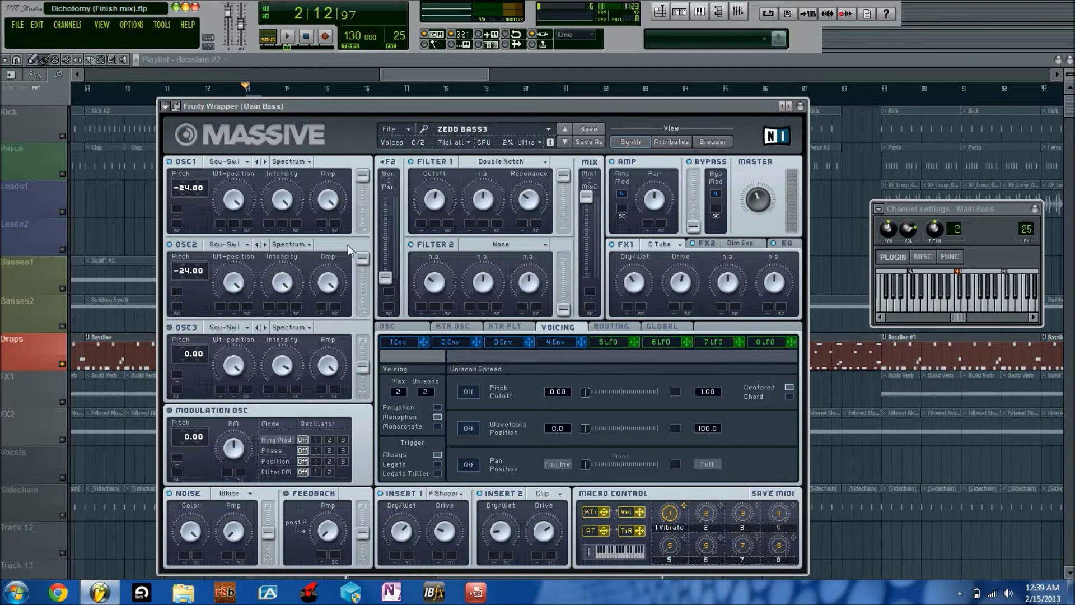
Step: Try the OSC filter-routing faders along with the Filter 1 output, filter mix and serial/parallel faders in Massive
left_click(363, 260)
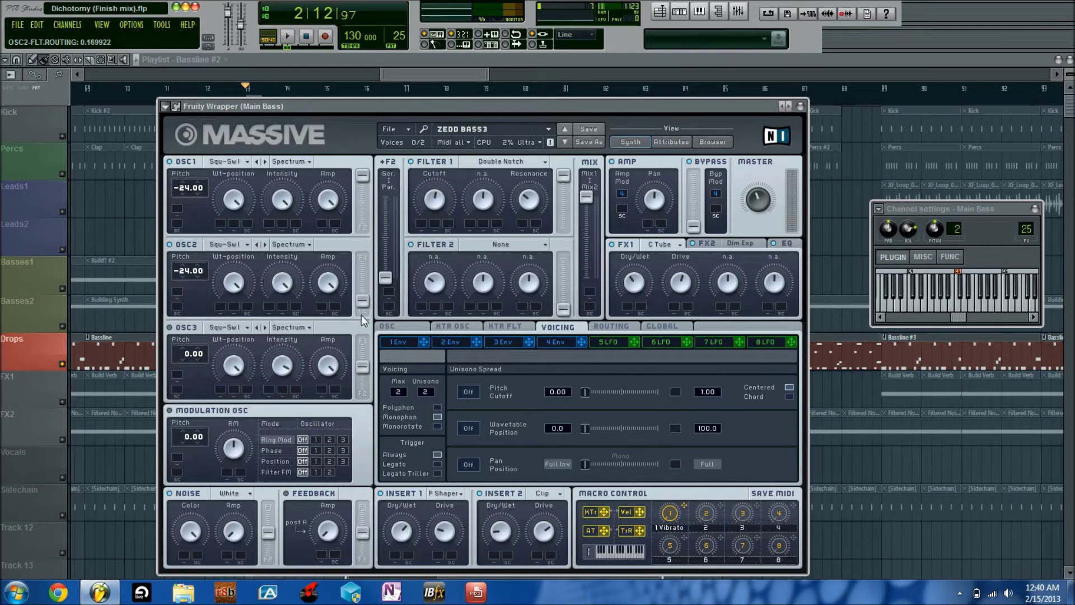
left_click(361, 187)
mouse_move(563, 178)
left_mouse_down()
mouse_move(566, 235)
mouse_move(568, 181)
left_mouse_up()
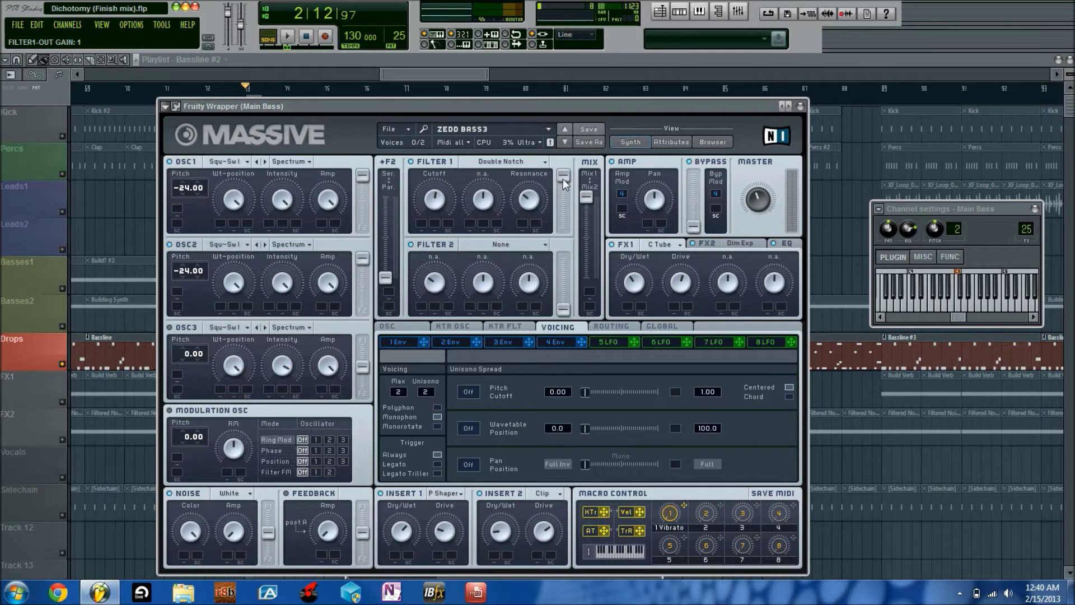
mouse_move(587, 195)
left_mouse_down()
mouse_move(580, 233)
mouse_move(585, 193)
left_mouse_up()
left_click_drag(384, 276, 390, 302)
Step: Show the Dimension Expander in Massive's FX2 slot and try out its Dry/Wet knob
left_click(733, 241)
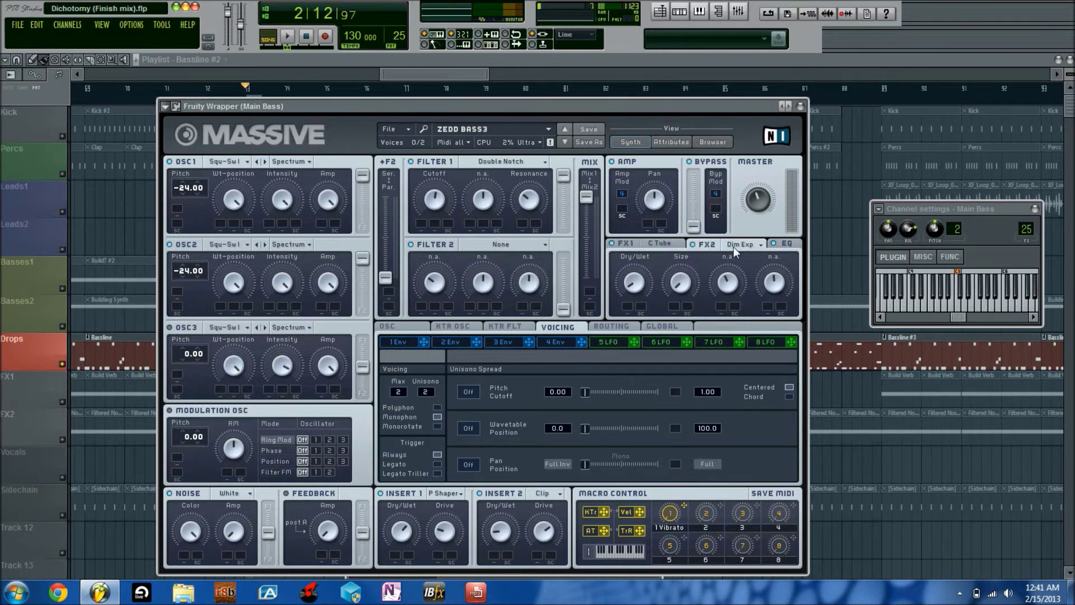
left_click_drag(634, 280, 632, 287)
left_click_drag(648, 283, 648, 281)
Step: Examine Massive's oscillator glide and vibrato settings, the voicing and trigger options, and the EQ section
left_click(402, 330)
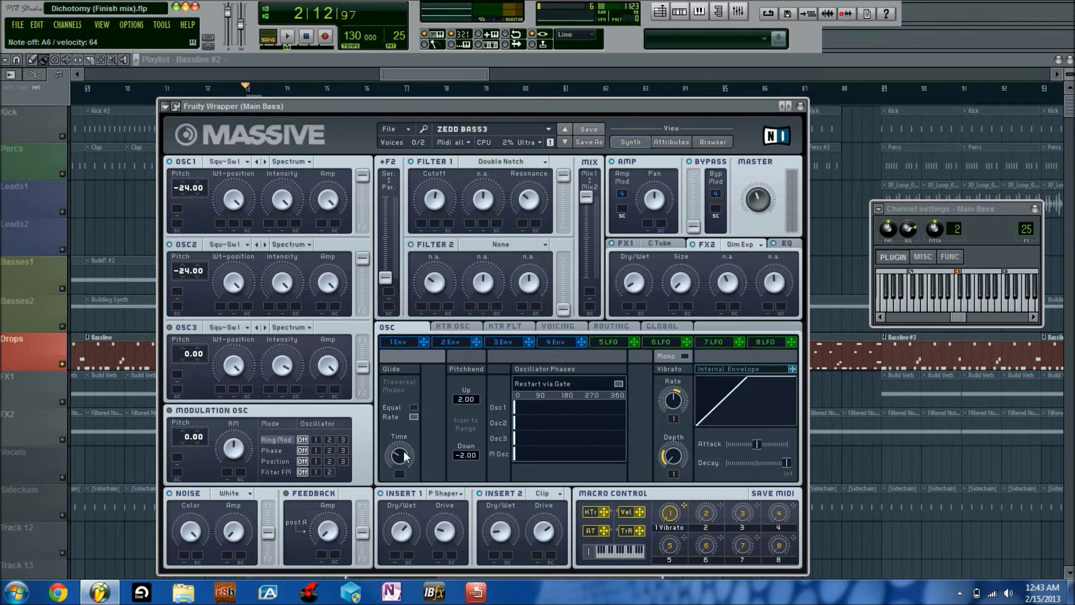
left_click(578, 326)
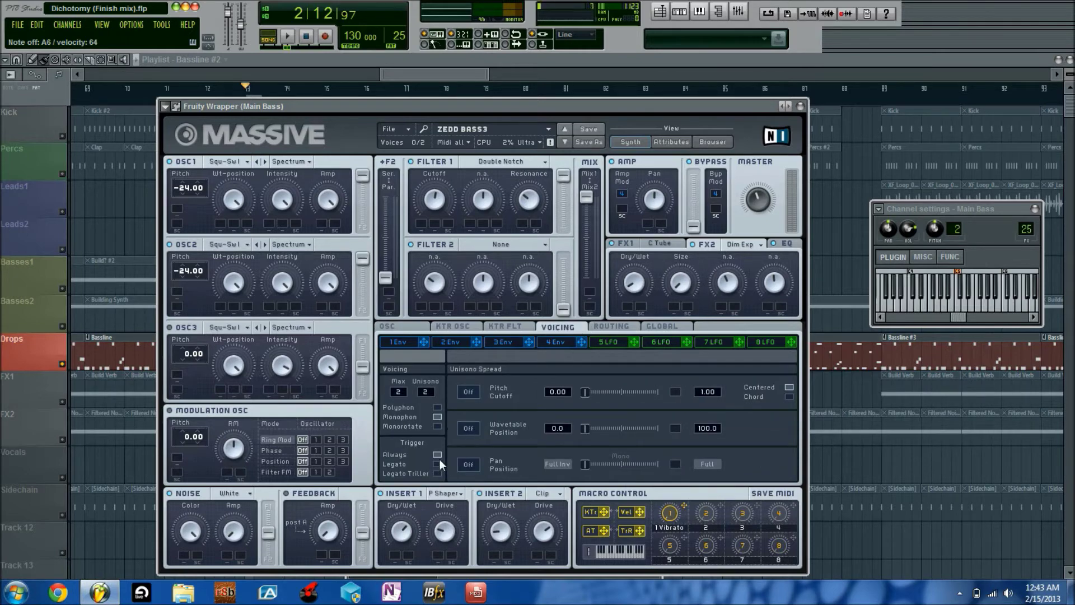
left_click(398, 328)
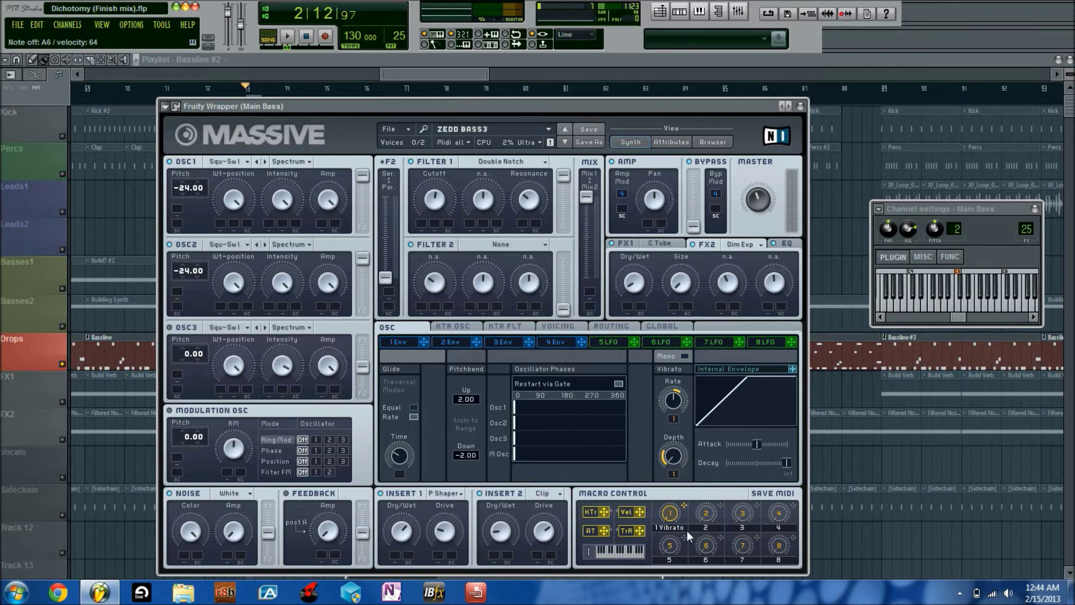
left_click(789, 243)
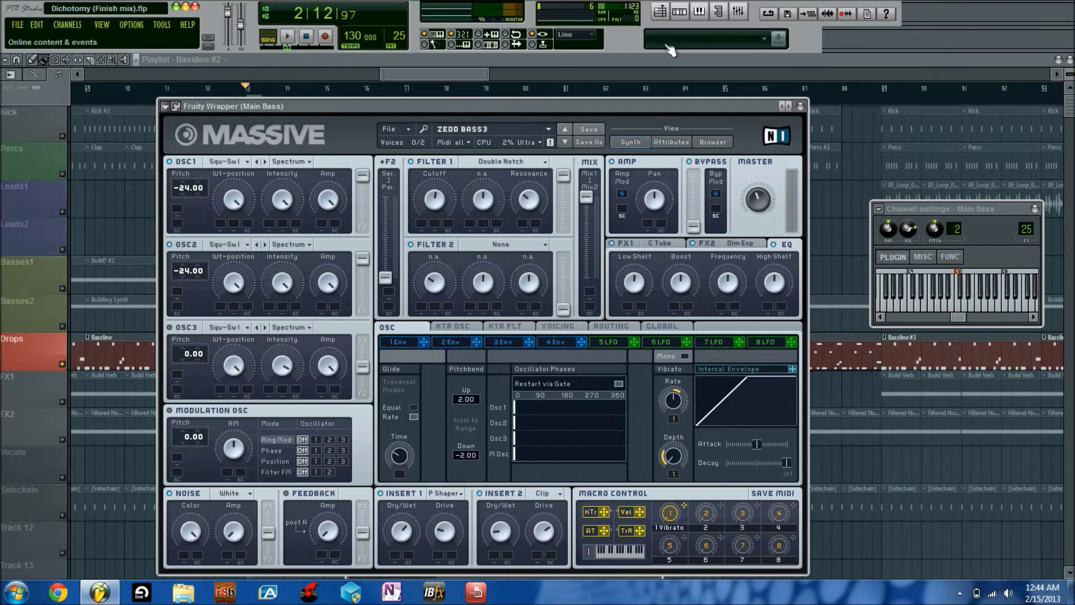
Step: Bypass the Zedd Bass mixer track's effects from Bitcrusher to Fruity Center and close the Massive and channel settings windows
left_click(739, 13)
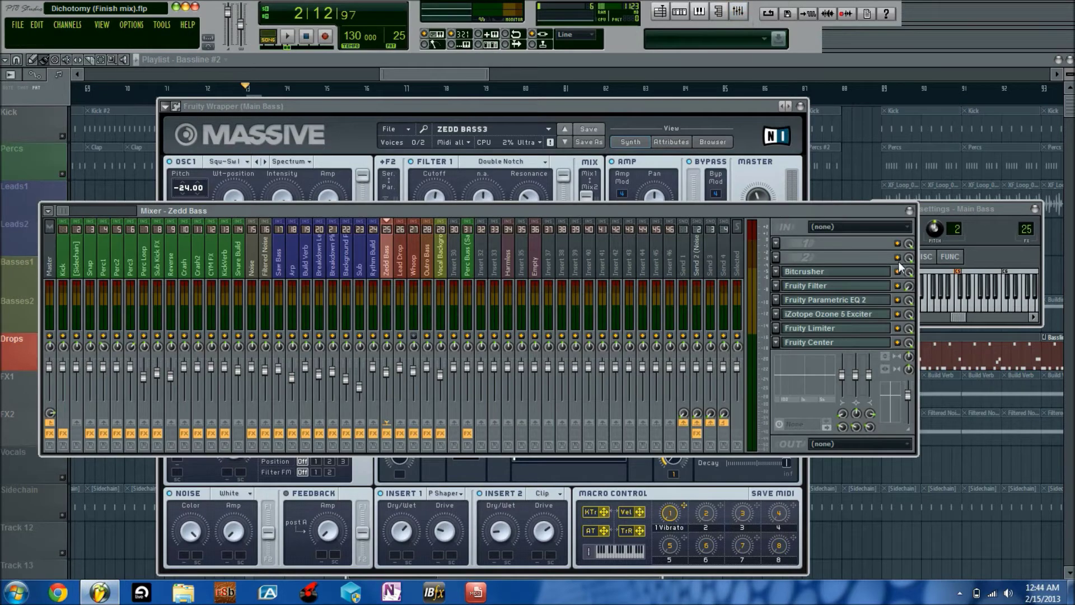
left_click(640, 102)
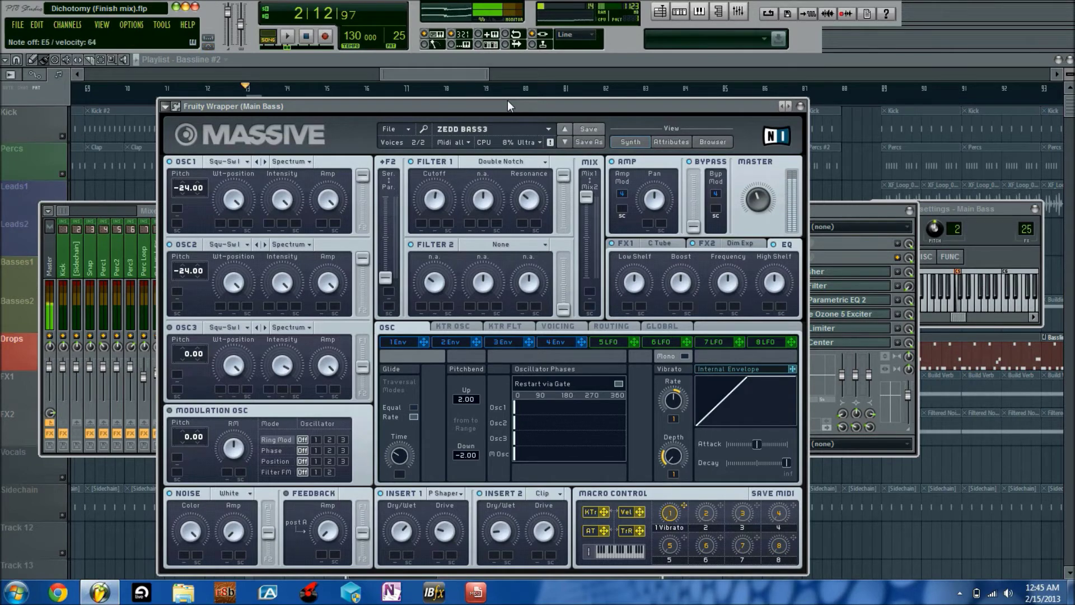
left_click(800, 105)
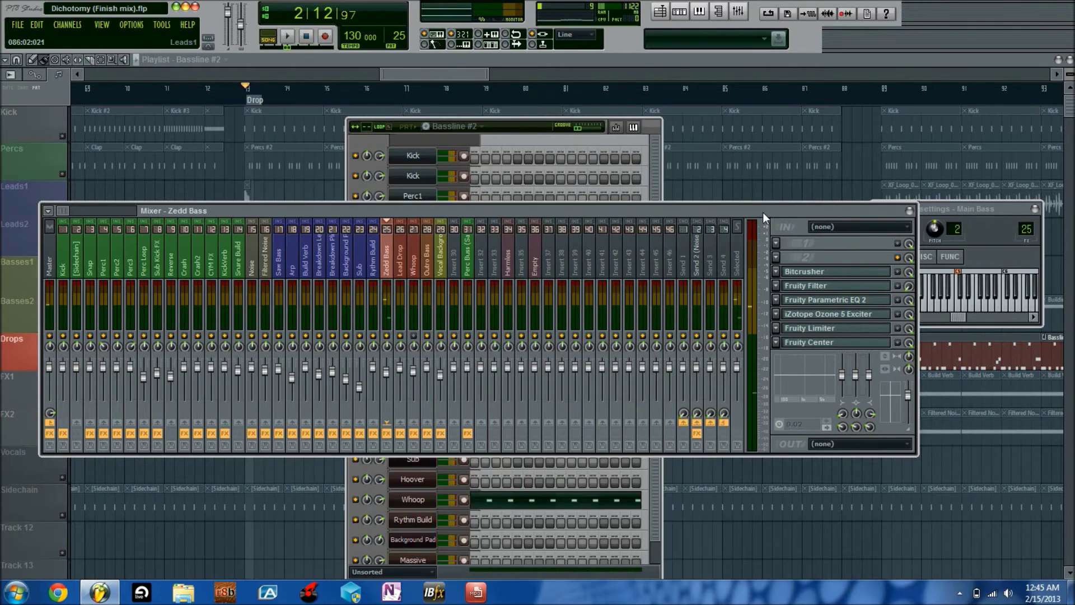
left_click(897, 243)
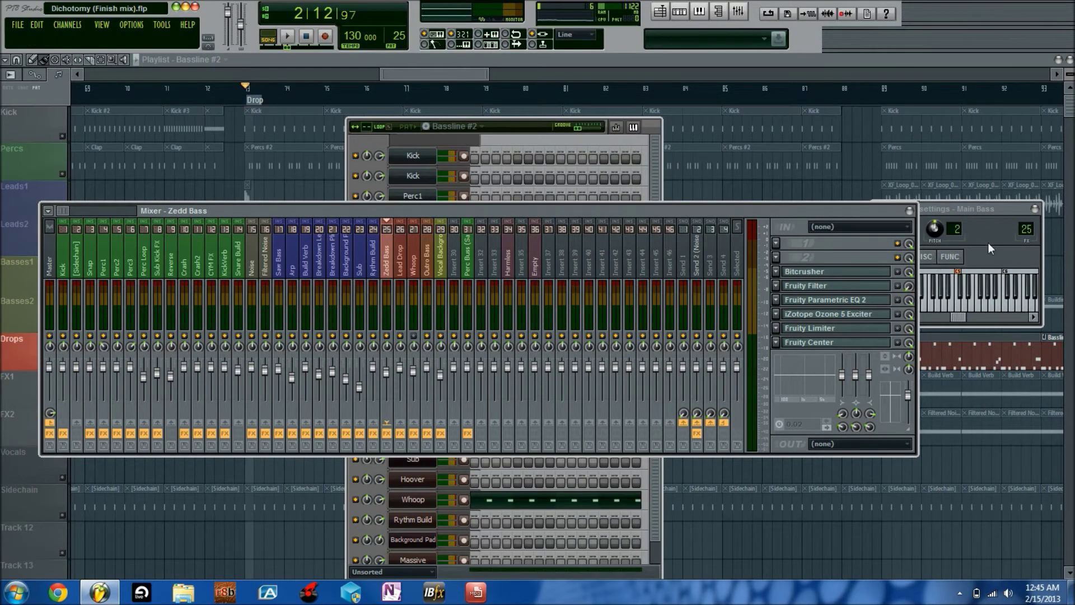
left_click(1034, 209)
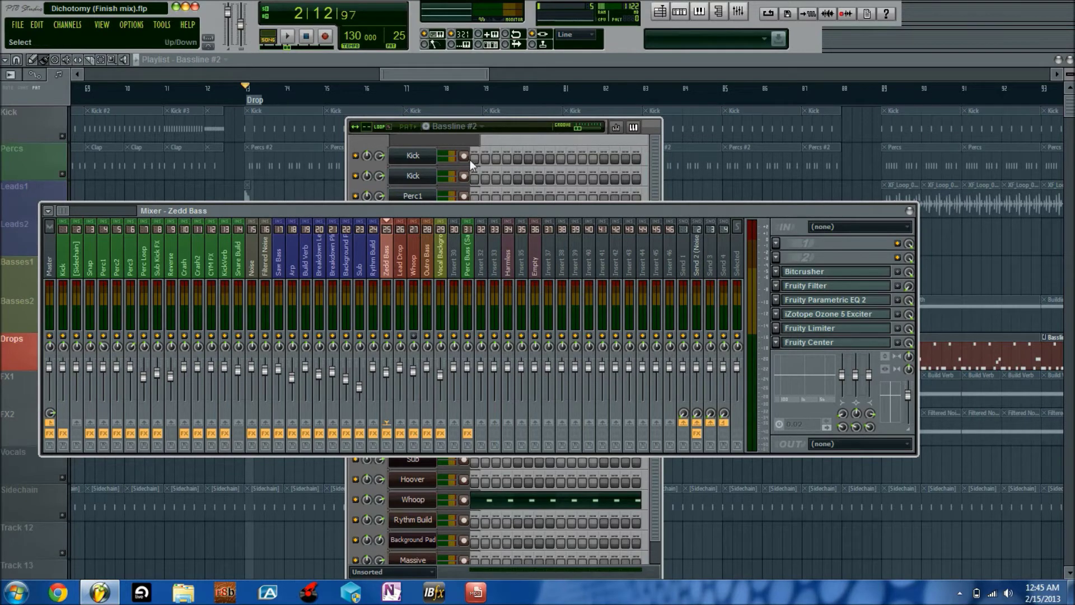
left_click(448, 559)
left_click(417, 439)
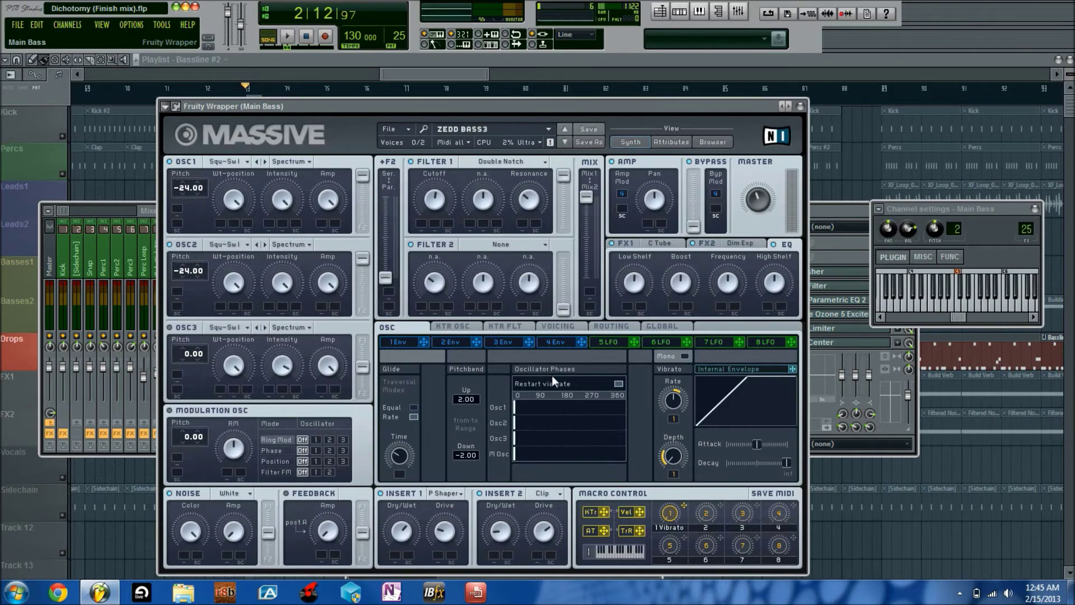
left_click(803, 107)
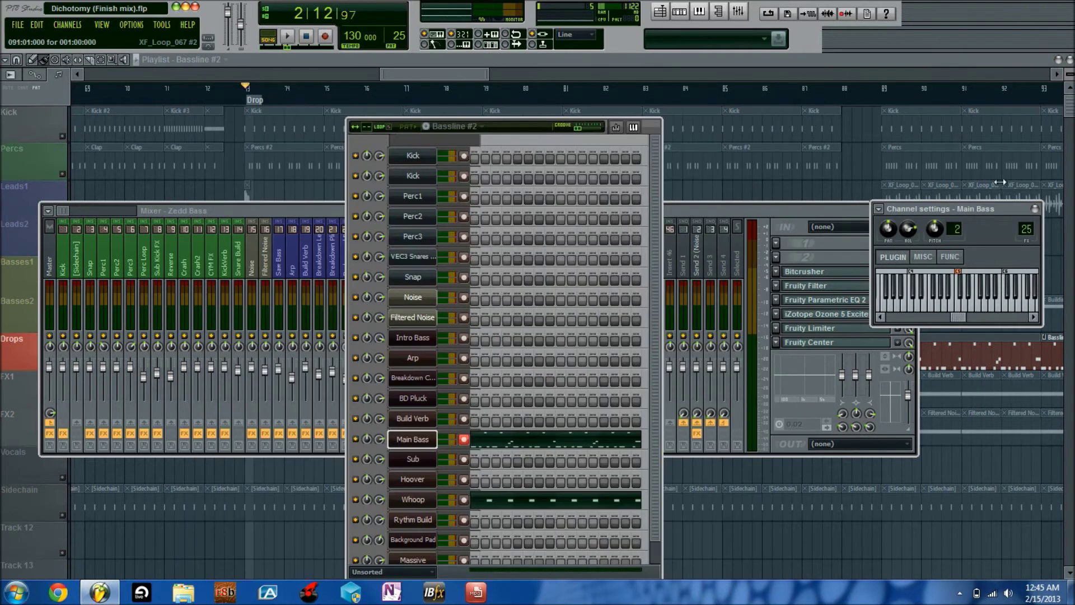
left_click(1034, 208)
Step: Review the Bitcrusher settings on the Zedd Bass mixer track and re-enable the effect
left_click(827, 210)
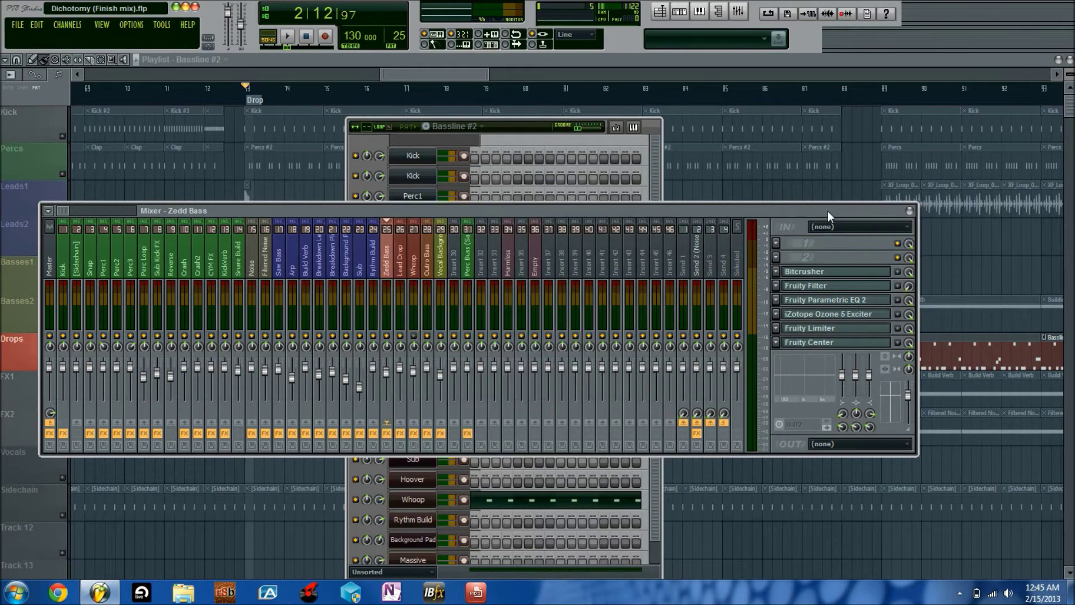
left_click(857, 272)
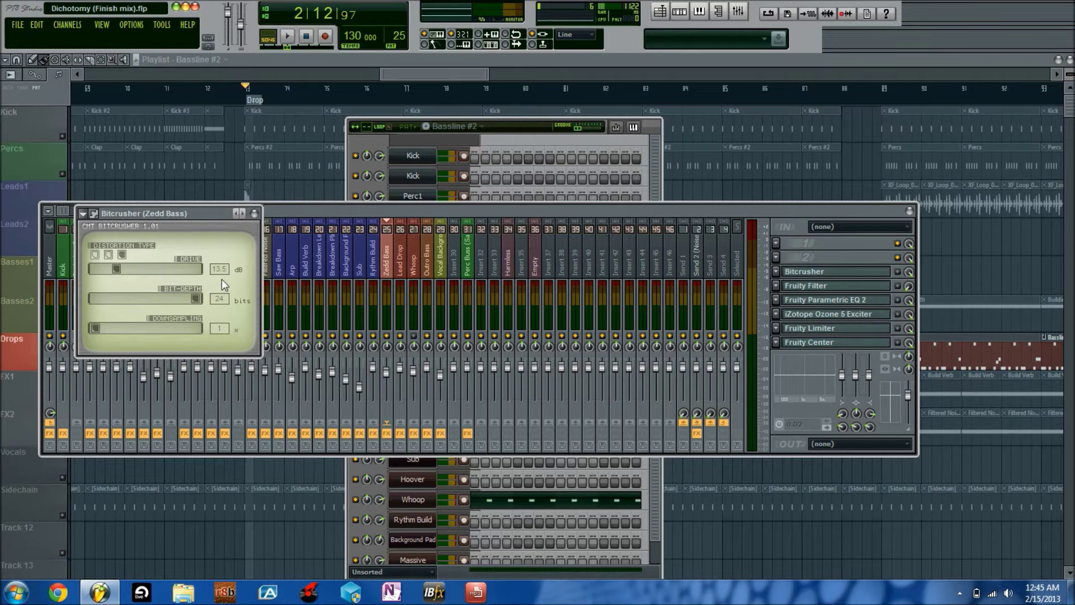
left_click(255, 215)
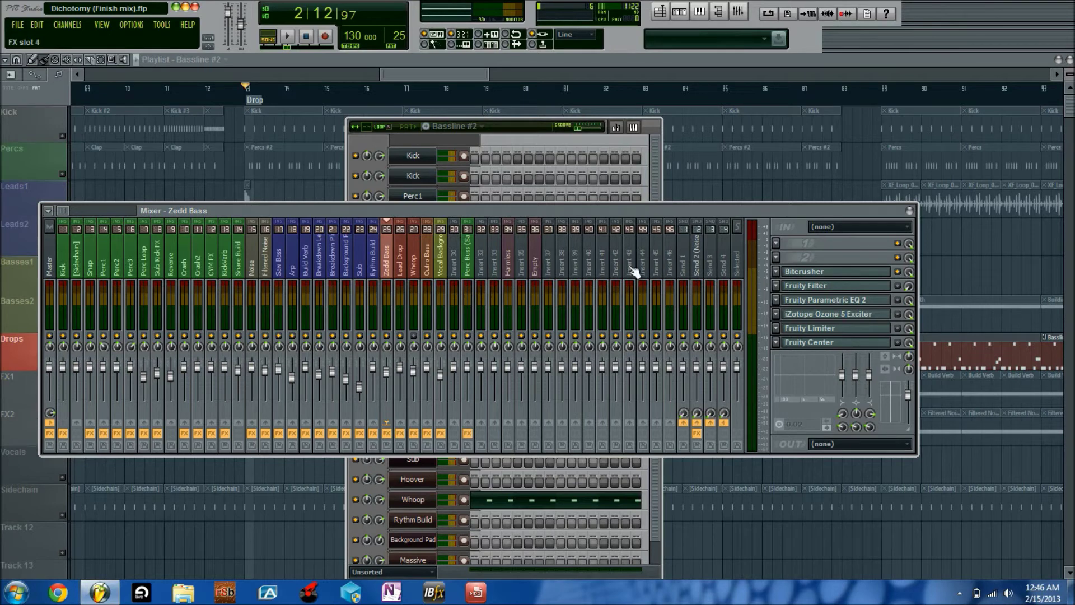
Step: Re-enable Fruity Filter on the Zedd Bass track and review its cutoff, resonance and pass settings
left_click(897, 286)
left_click(865, 287)
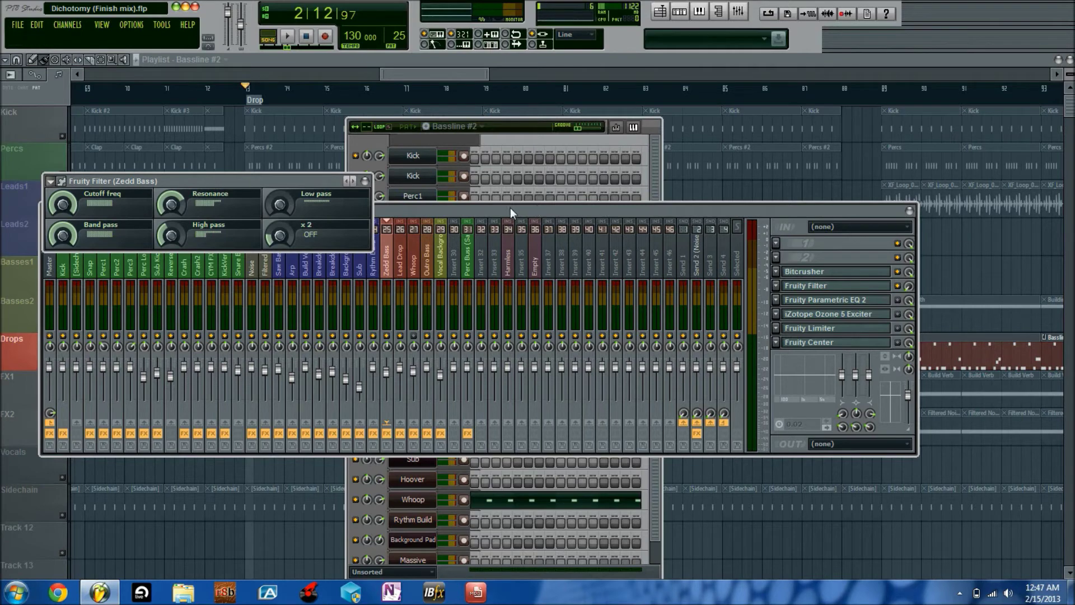
left_click(365, 181)
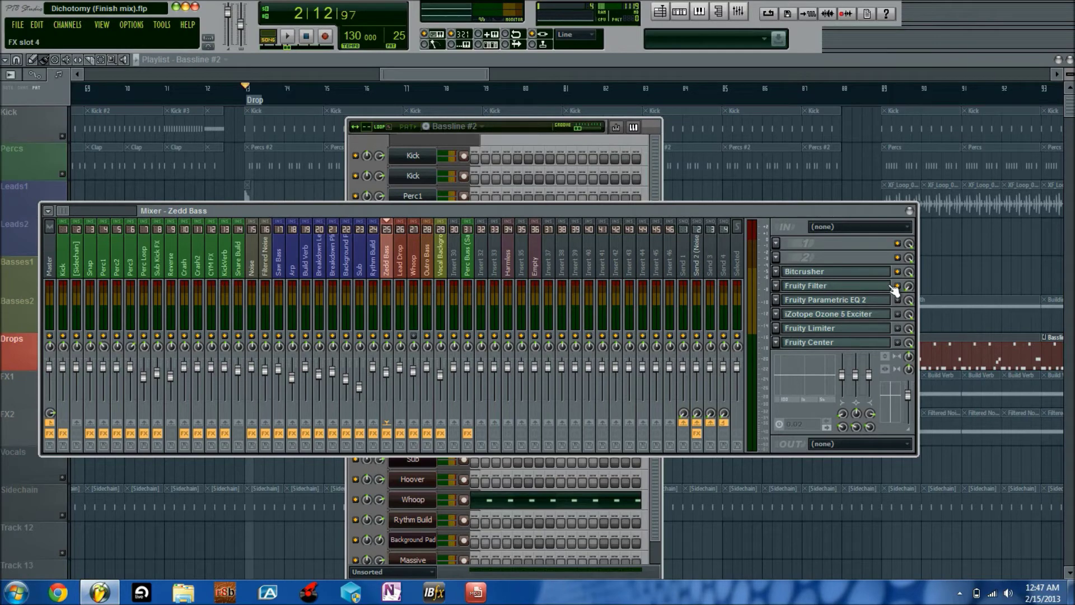
Step: Review the Fruity Parametric EQ 2 curve on the Zedd Bass track and enable the effect
left_click(871, 300)
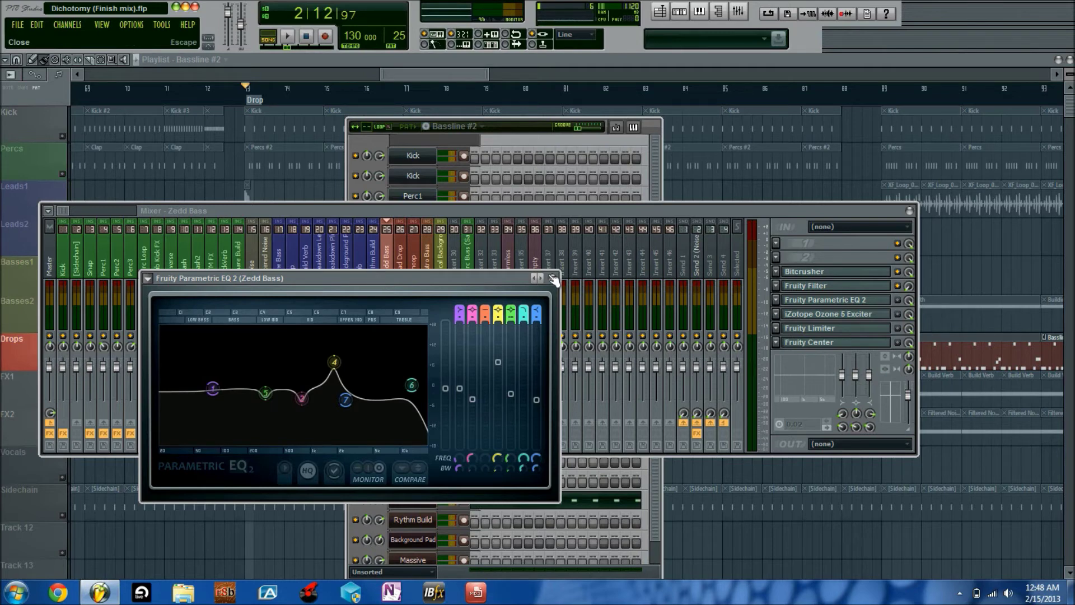
left_click(899, 301)
left_click(898, 301)
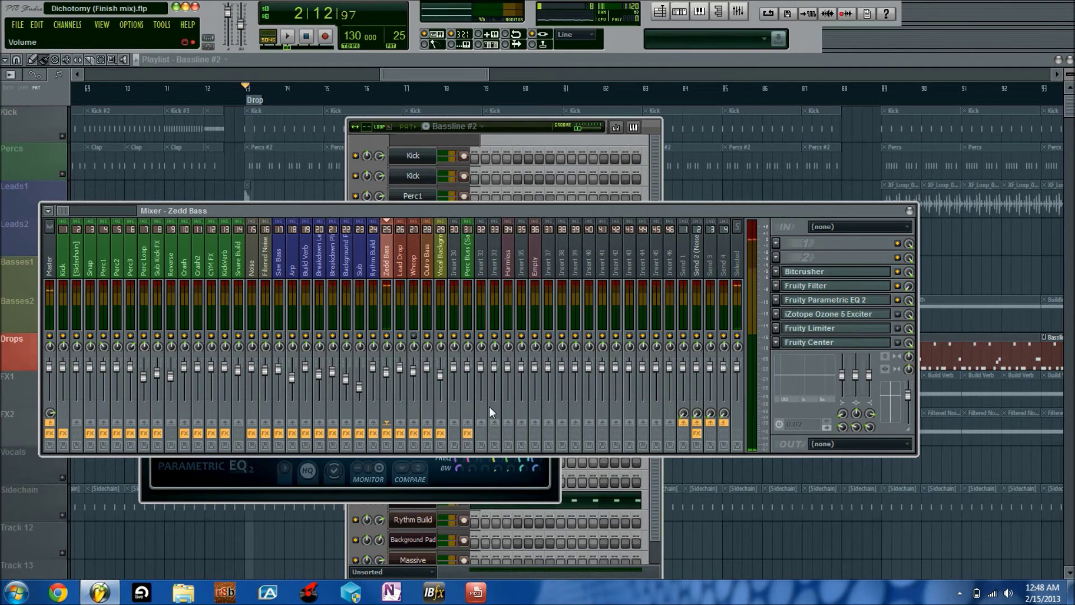
Step: Move the Parametric EQ 2 window clear of the effect slots, watch its spectrum while auditioning the bass, and close it
left_click(256, 476)
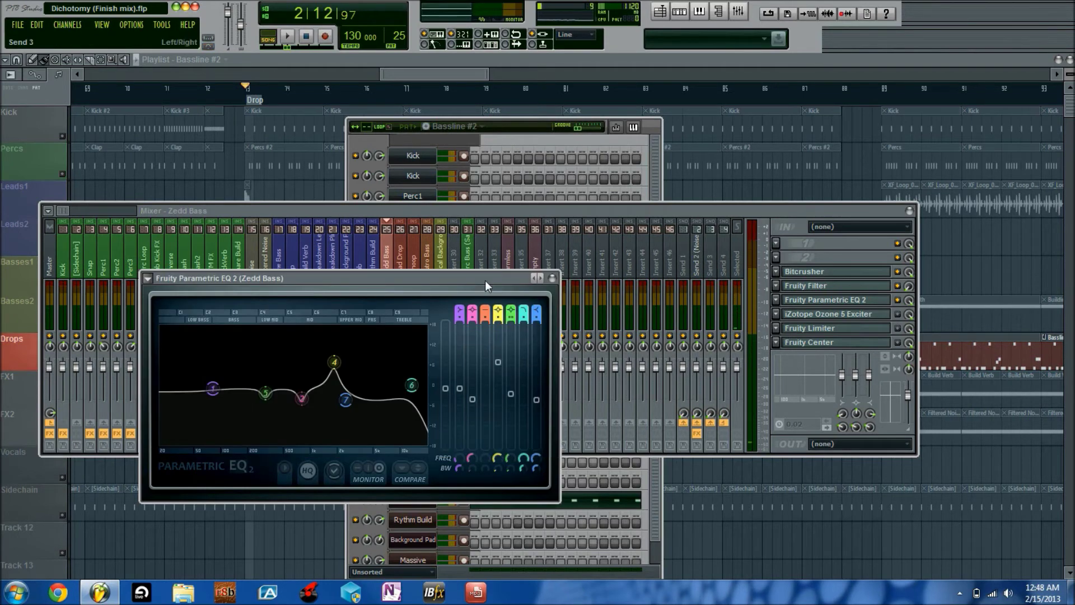
left_click_drag(360, 283, 567, 383)
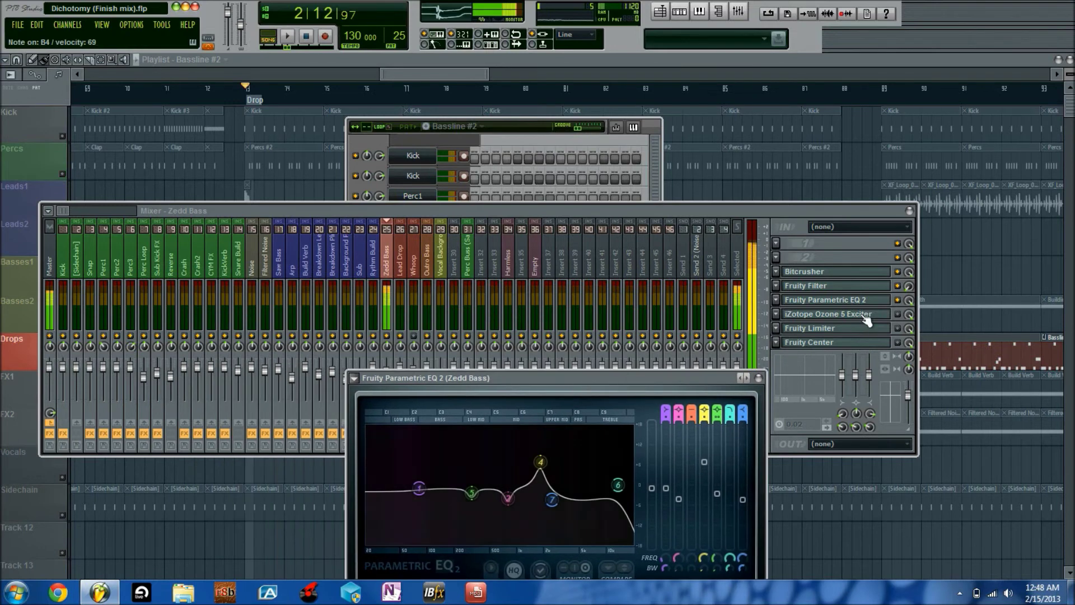
left_click(898, 303)
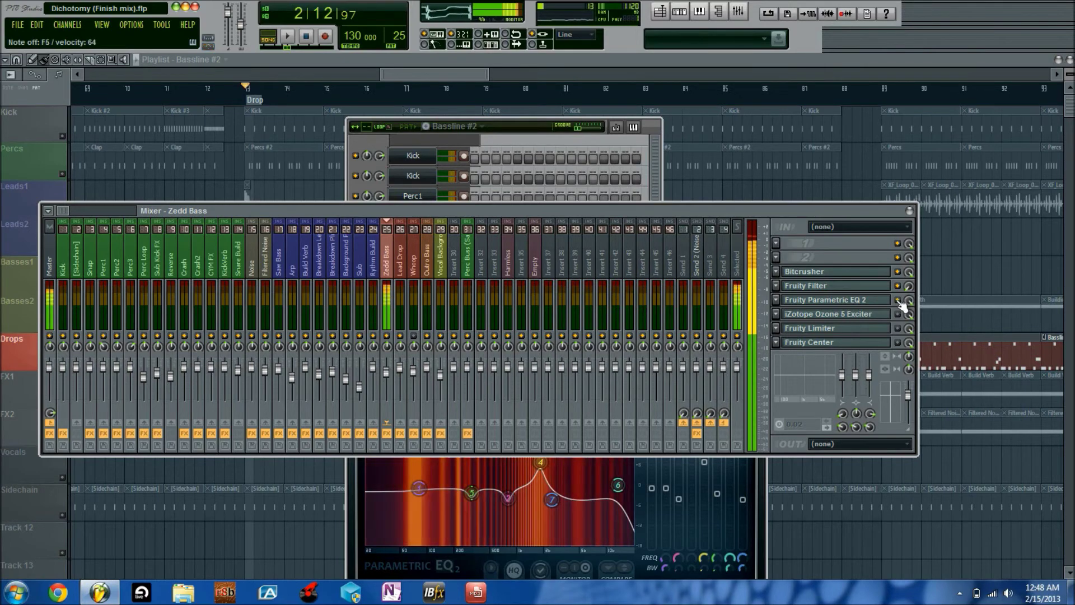
left_click(356, 489)
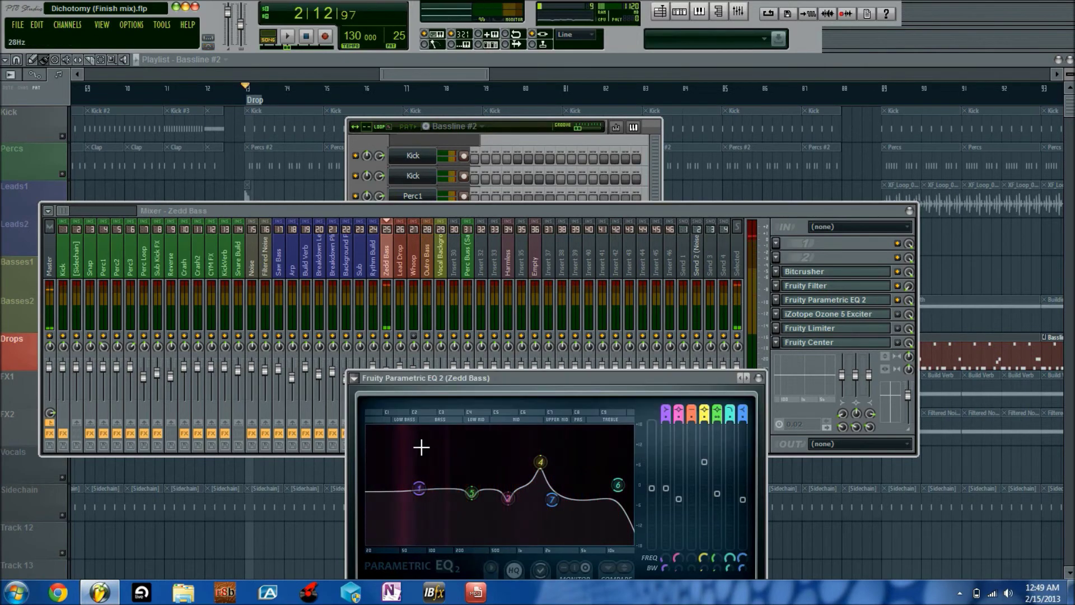
left_click(761, 377)
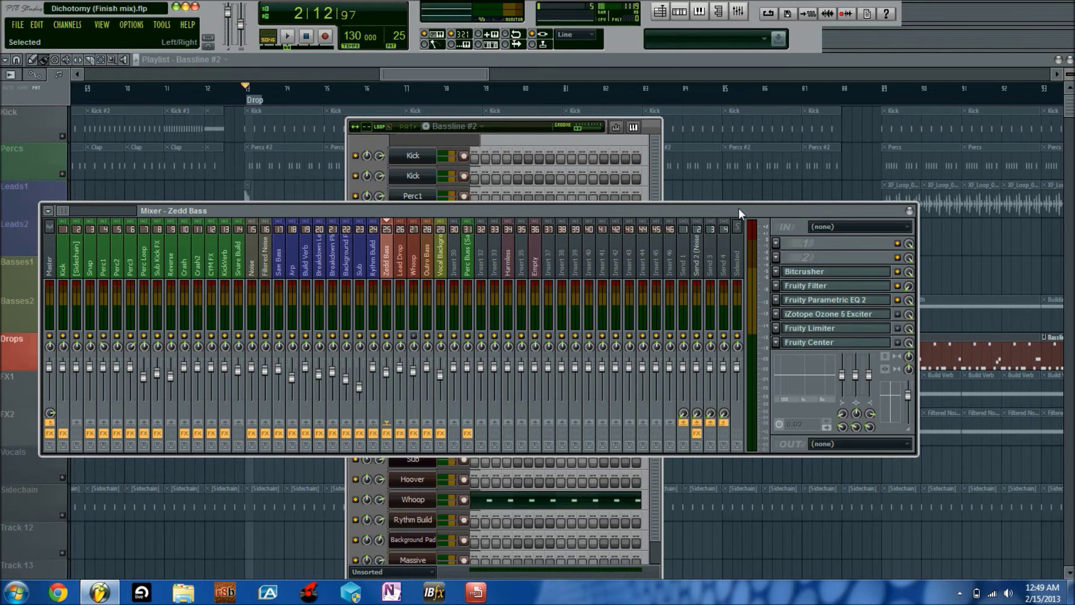
Step: Open iZotope Ozone 5 Exciter on the Zedd Bass track, reposition its window and enable the effect
left_click(873, 318)
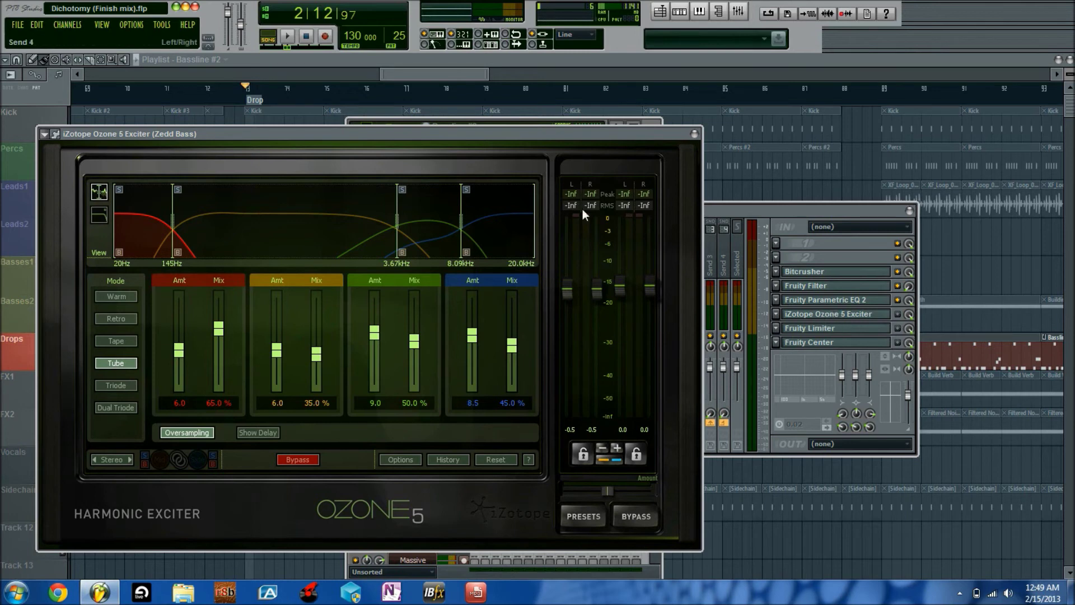
left_click_drag(409, 140, 465, 134)
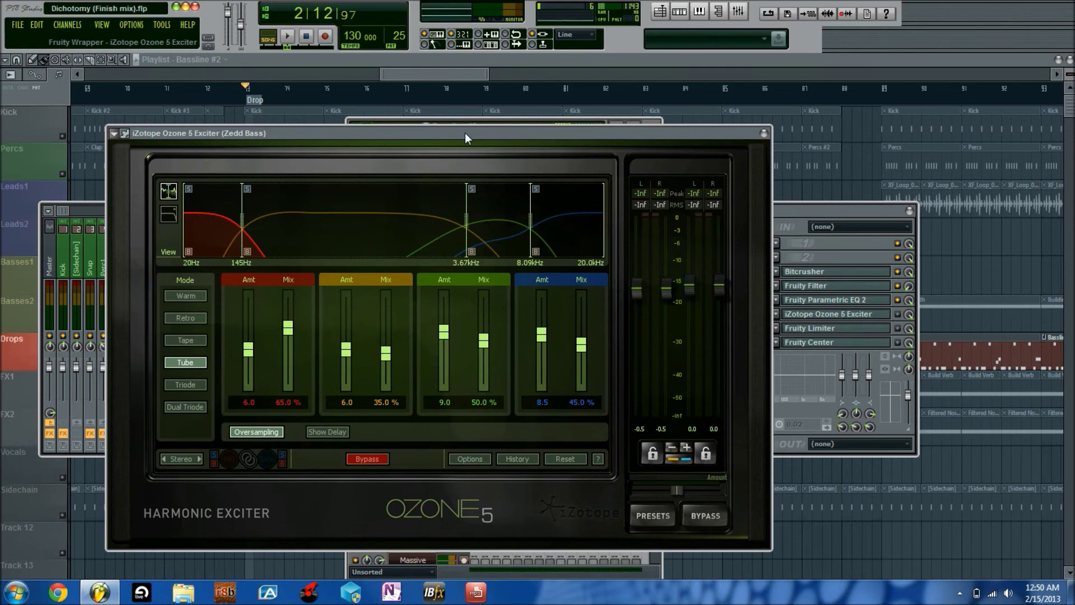
left_click(897, 314)
Step: Compare the bass with and without the Ozone 5 Exciter by toggling its module bypass while auditioning notes, and close the plugin
left_click(690, 135)
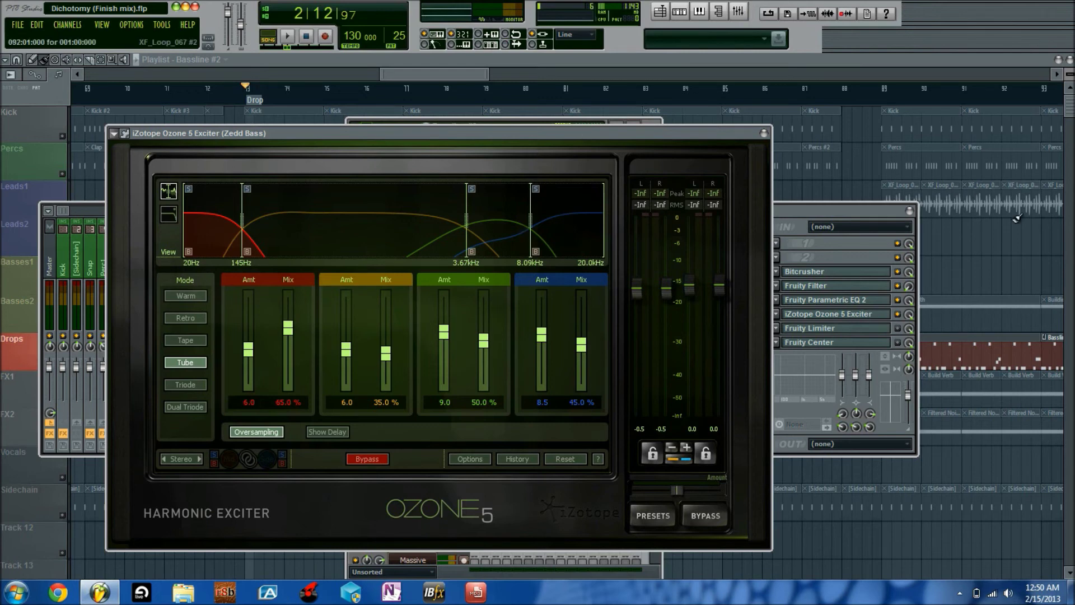
left_click(360, 460)
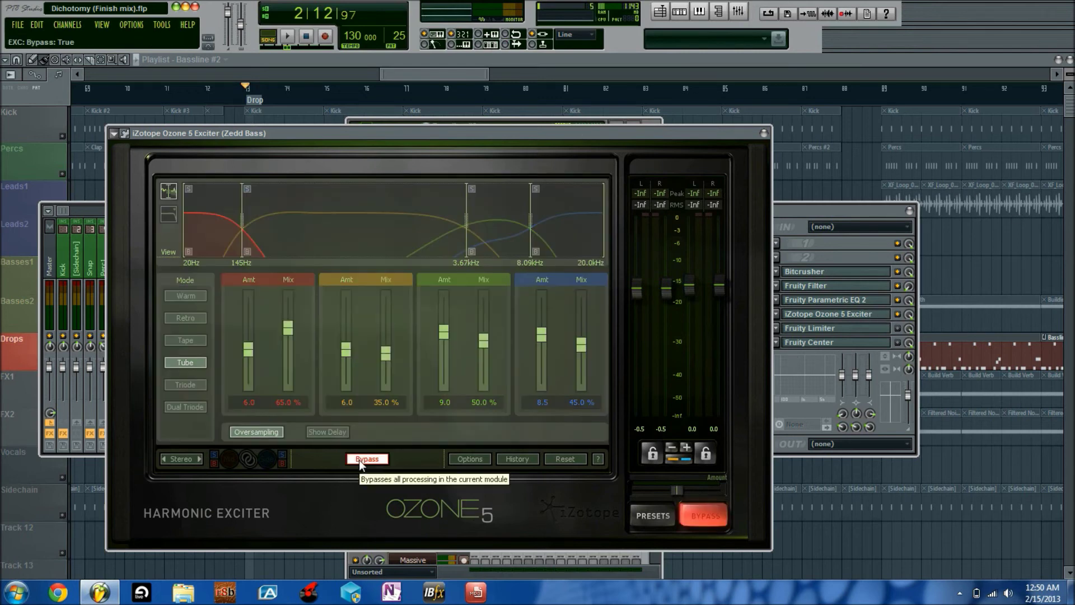
left_click(358, 459)
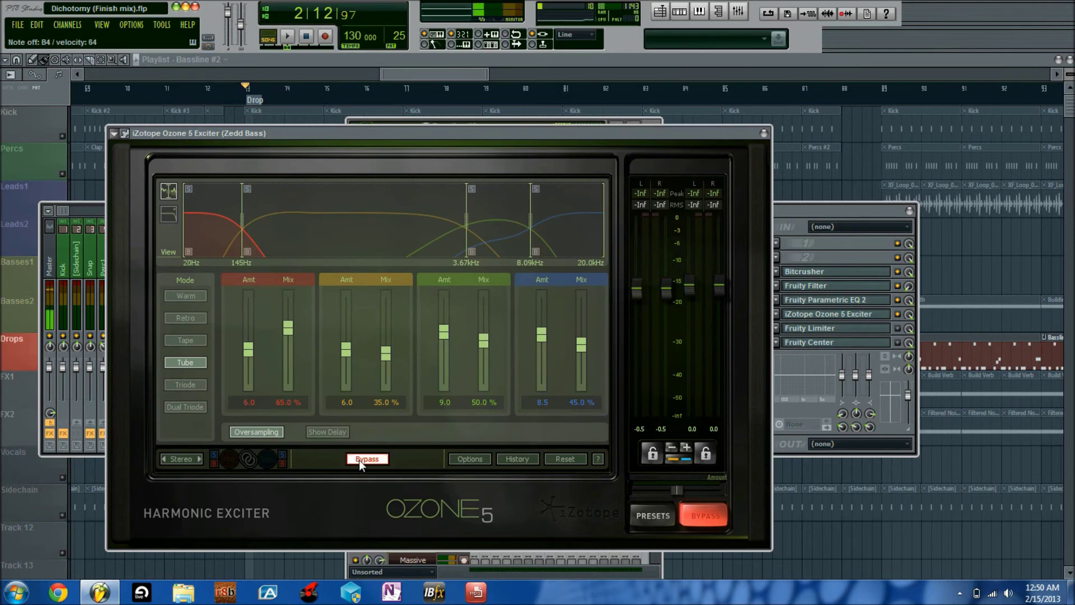
left_click(358, 459)
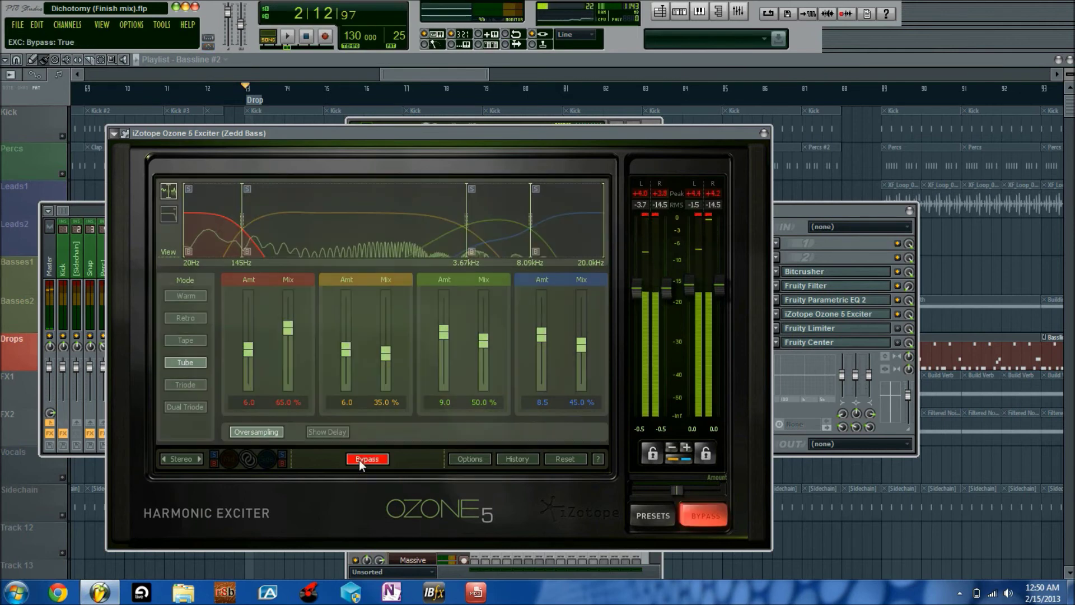
left_click(358, 459)
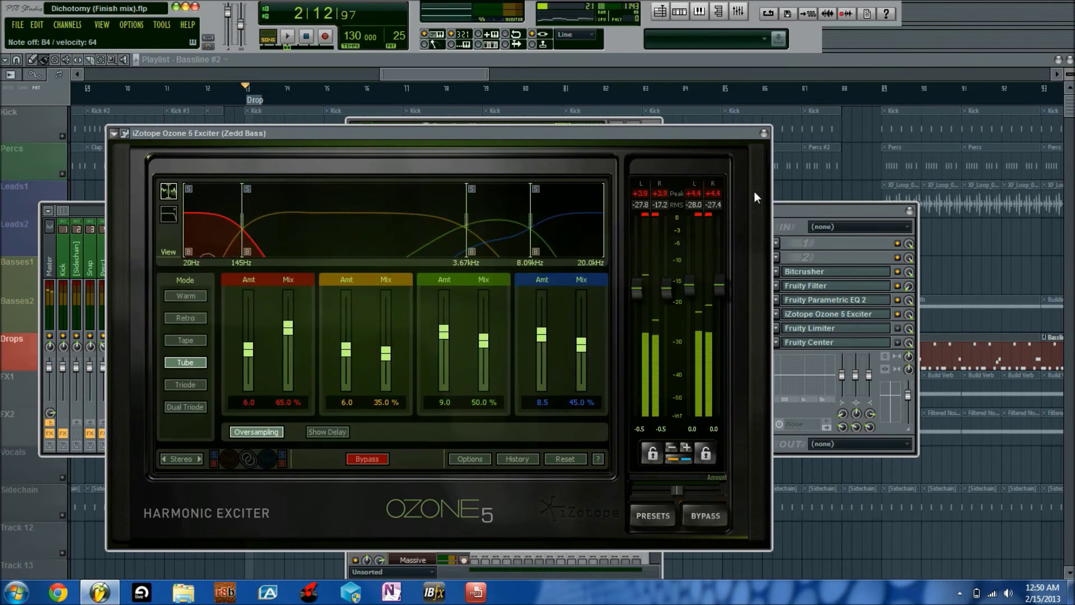
left_click(763, 133)
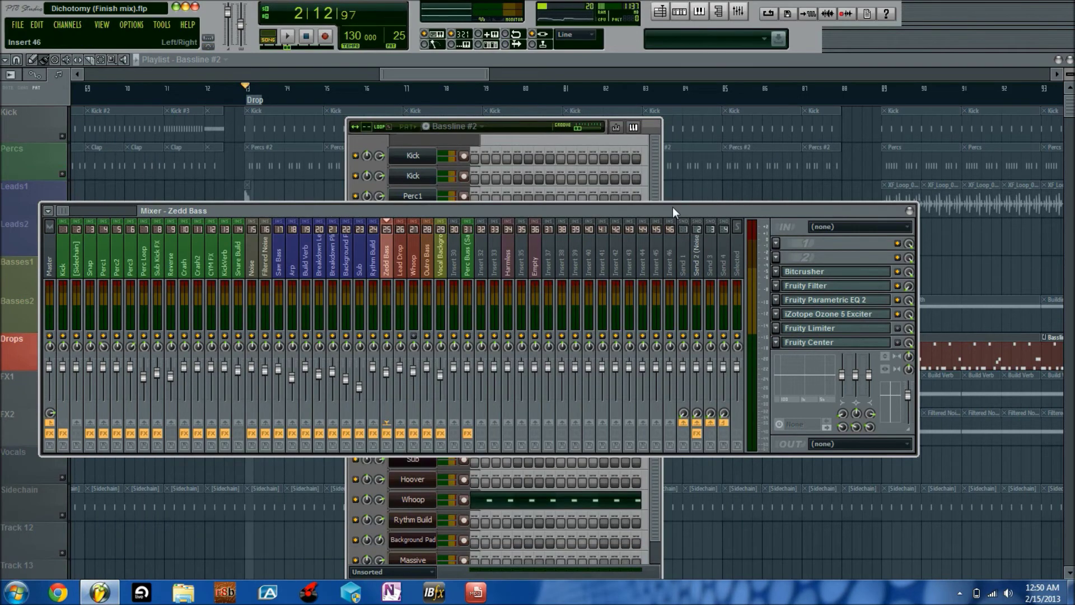
Step: Reopen the Ozone 5 Exciter on the Zedd Bass track, audition it bypassed and active once more, and close it
left_click(879, 315)
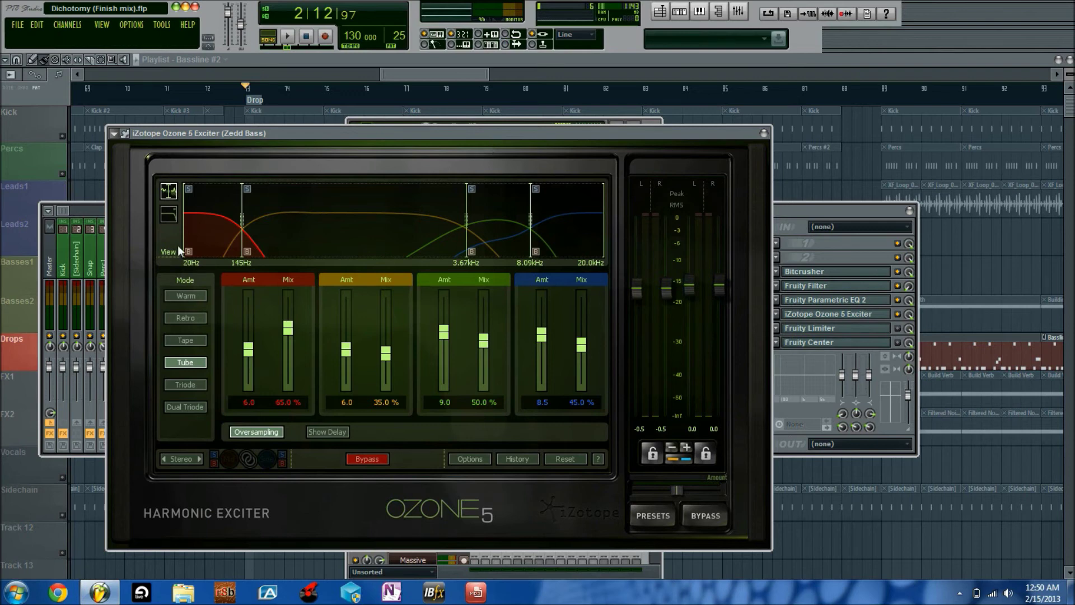
left_click(371, 457)
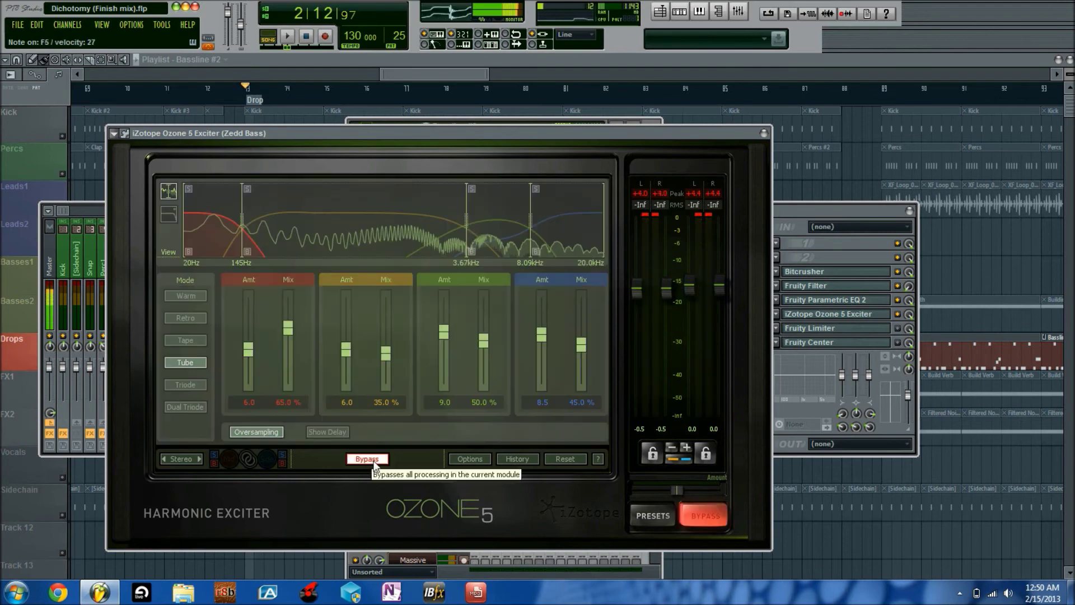
left_click(372, 458)
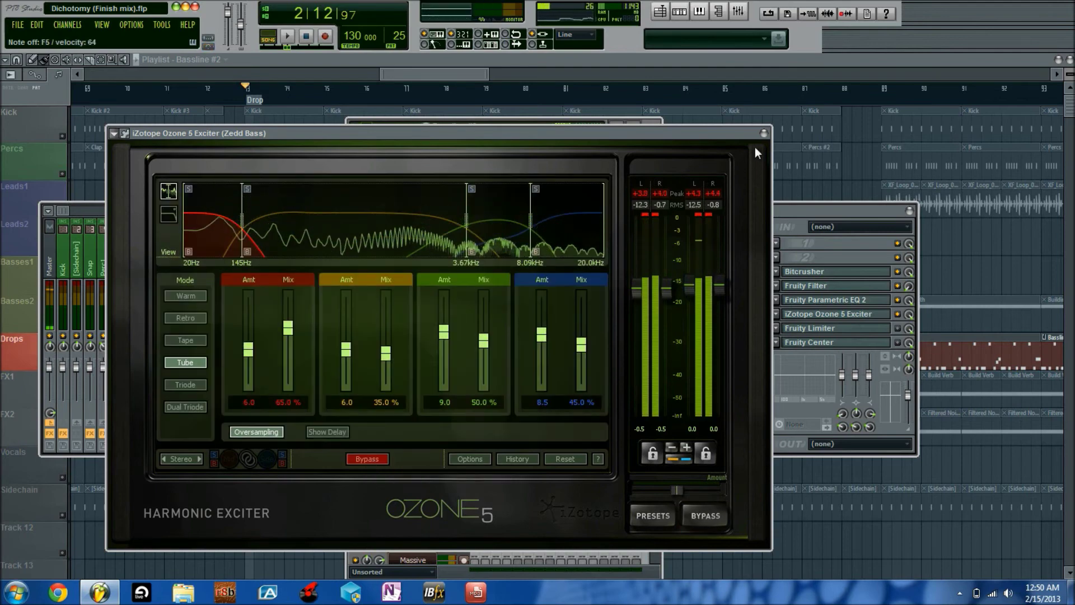
left_click(764, 133)
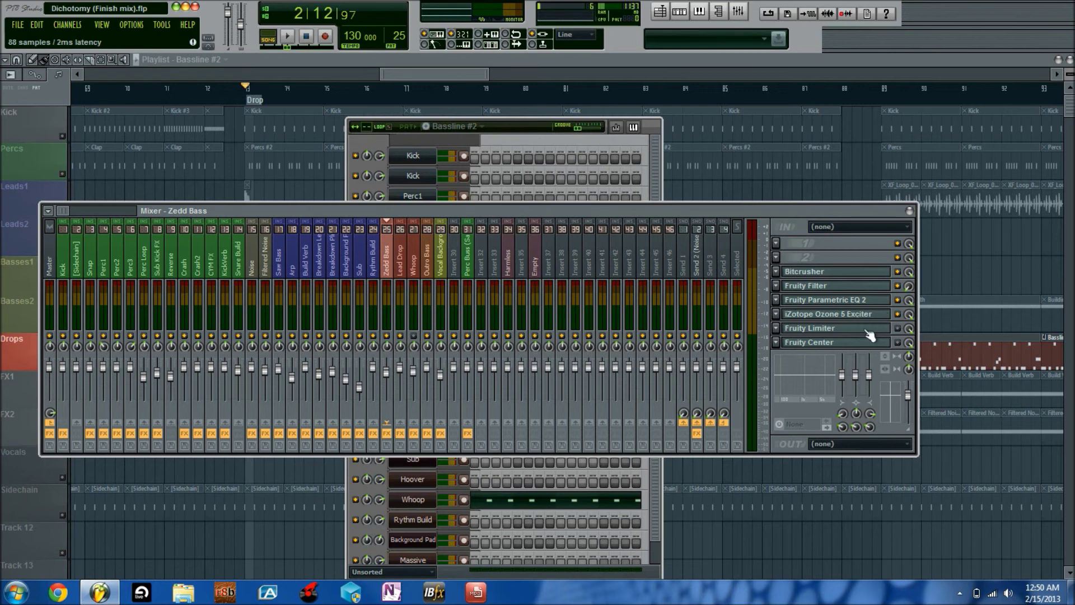
Step: Enable Fruity Limiter on the Zedd Bass track, review its compressor settings, and close its window
left_click(866, 329)
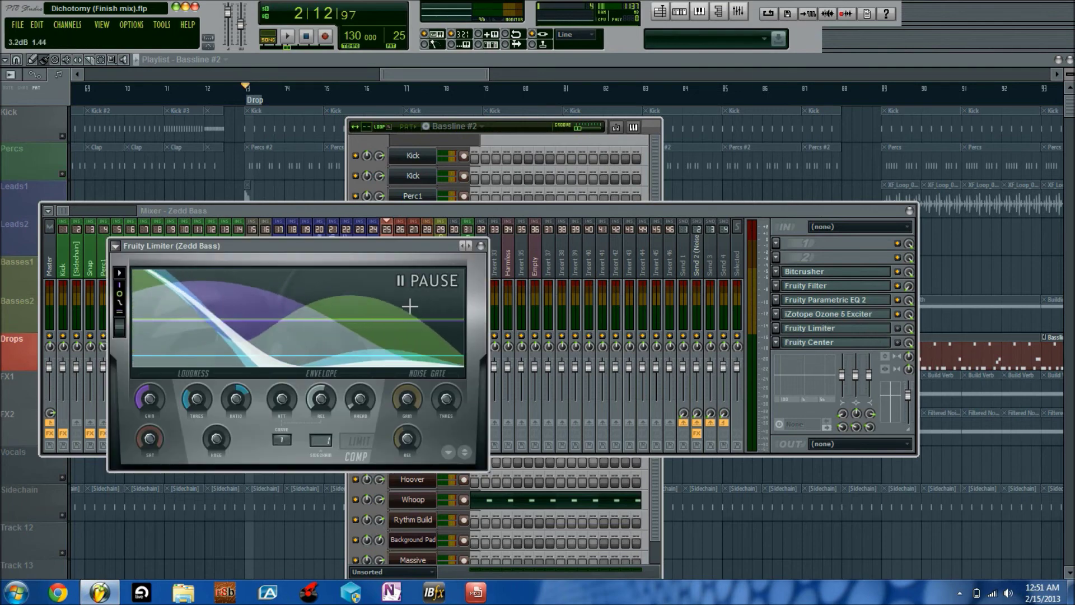
left_click(898, 329)
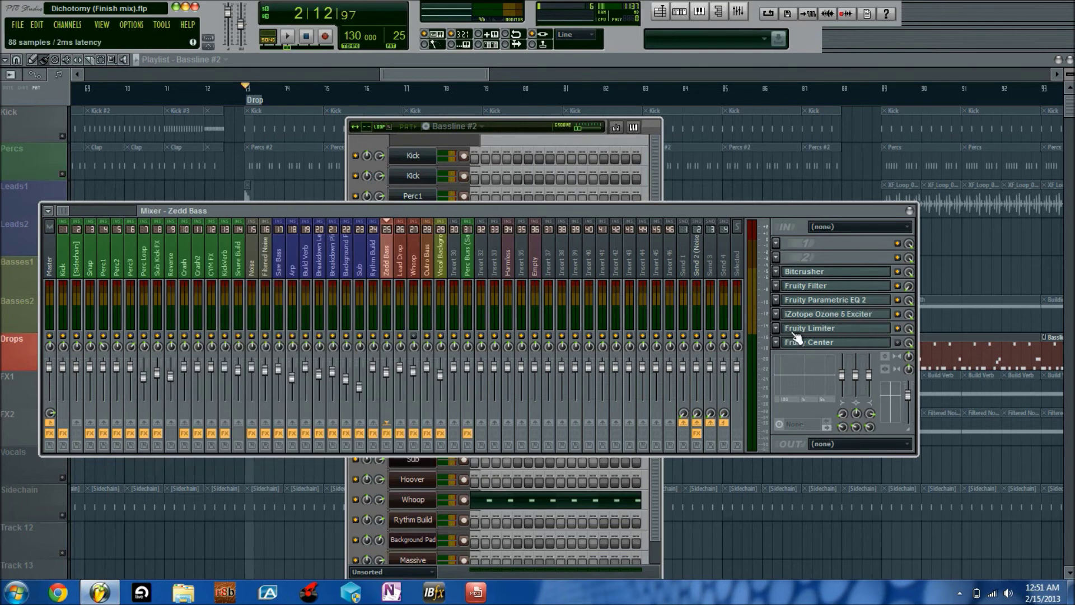
left_click(795, 329)
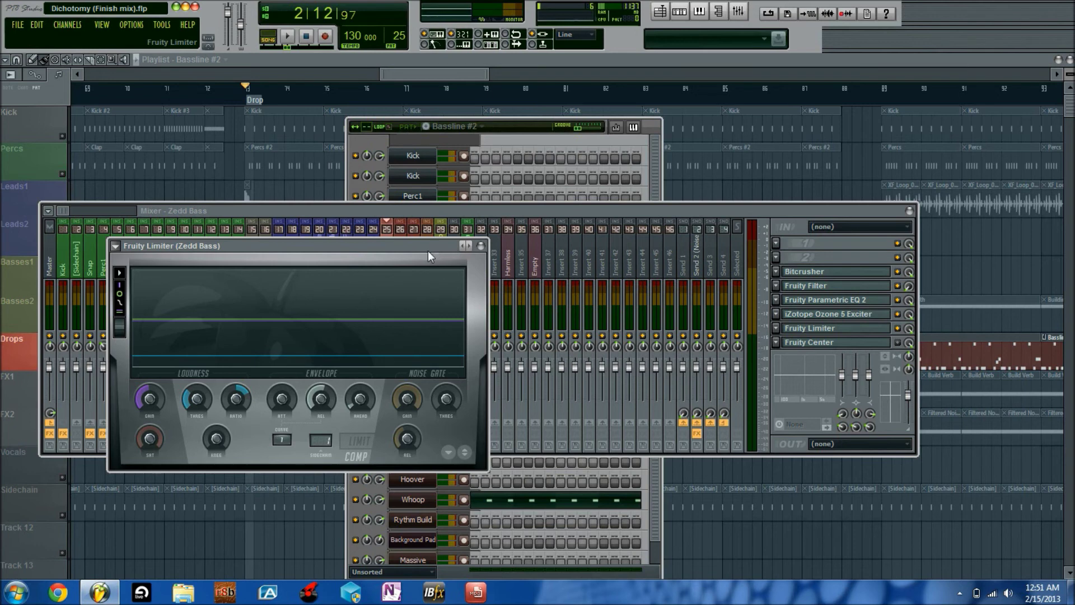
left_click(485, 248)
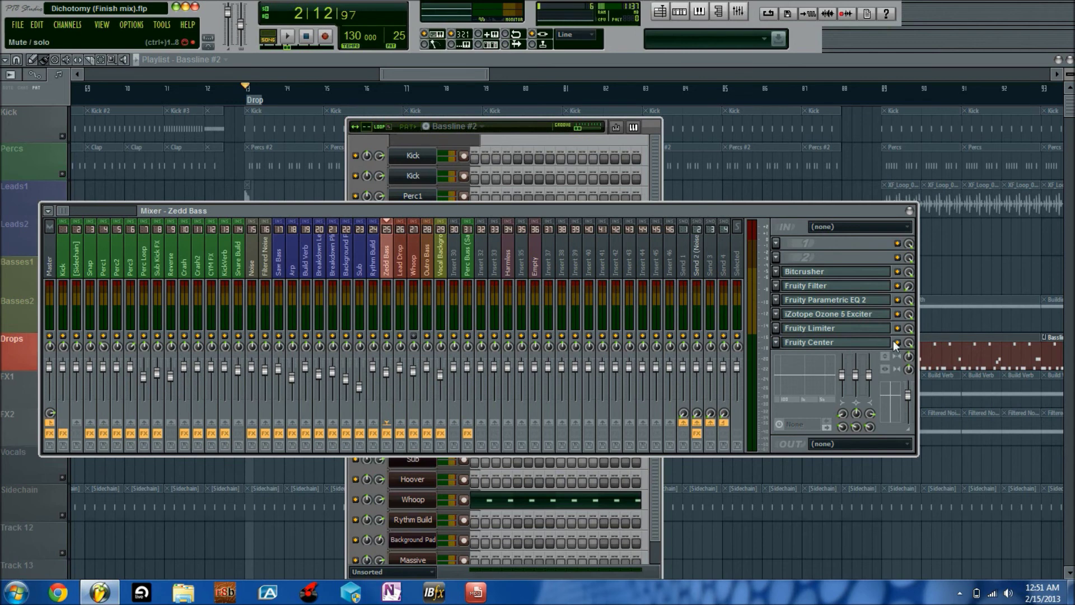
Step: Enable Fruity Center on the Zedd Bass track, check that its status is ON, and close its window
left_click(809, 343)
left_click_drag(296, 371, 359, 242)
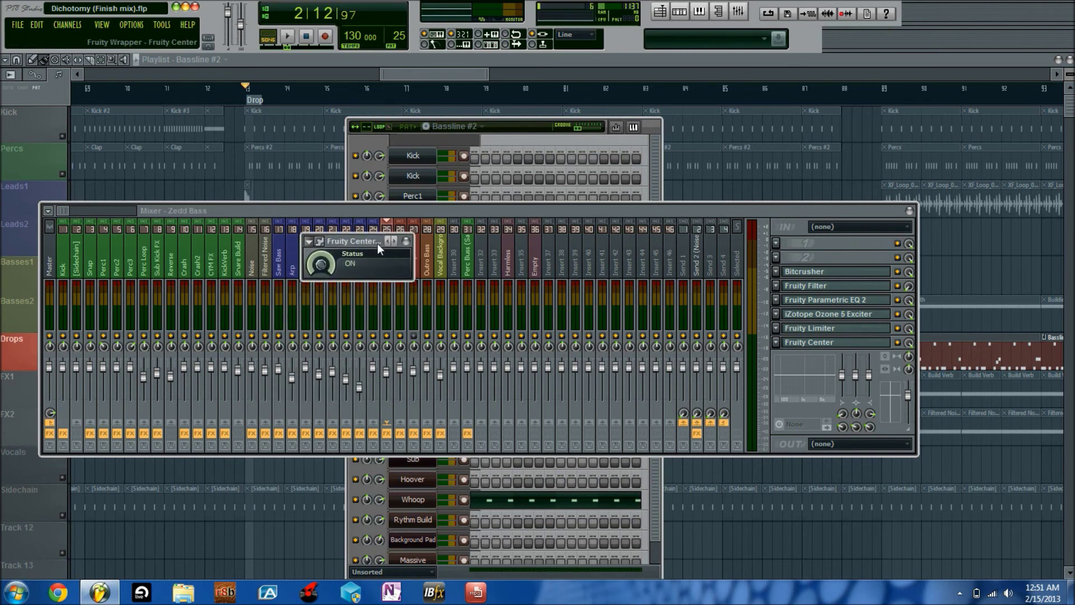
left_click(408, 243)
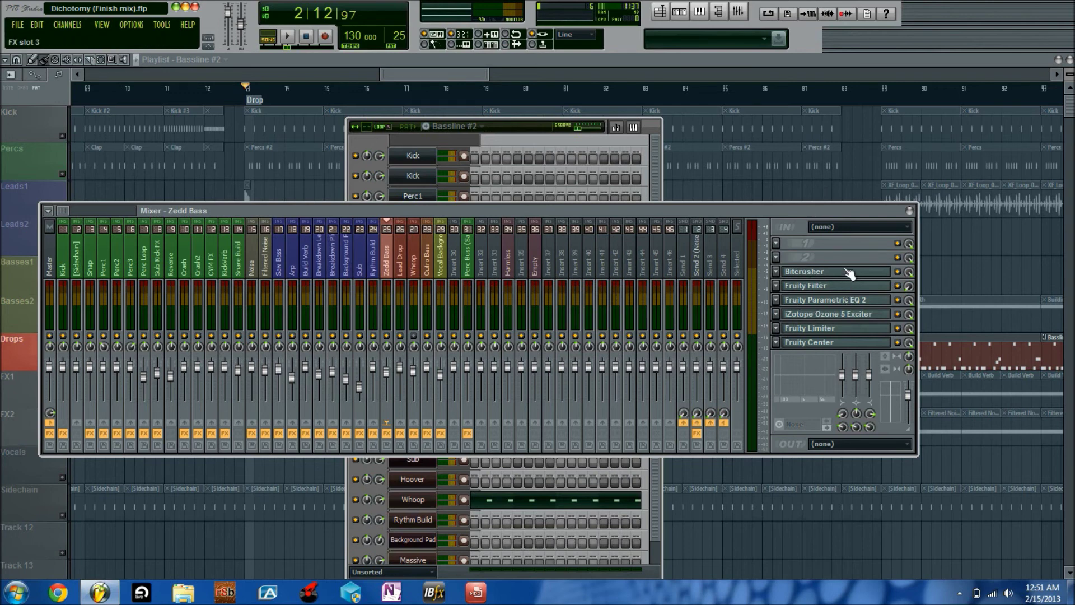
Step: Review the complete effects chain on the Zedd Bass mixer track and the Bassline clips around the drop in the playlist
left_click(908, 211)
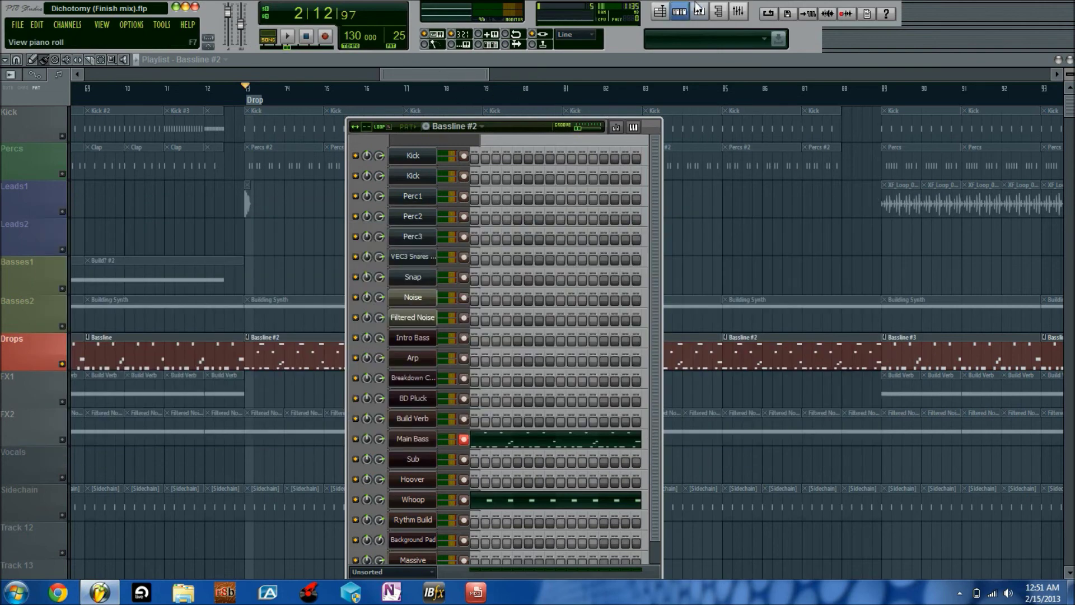
left_click(738, 12)
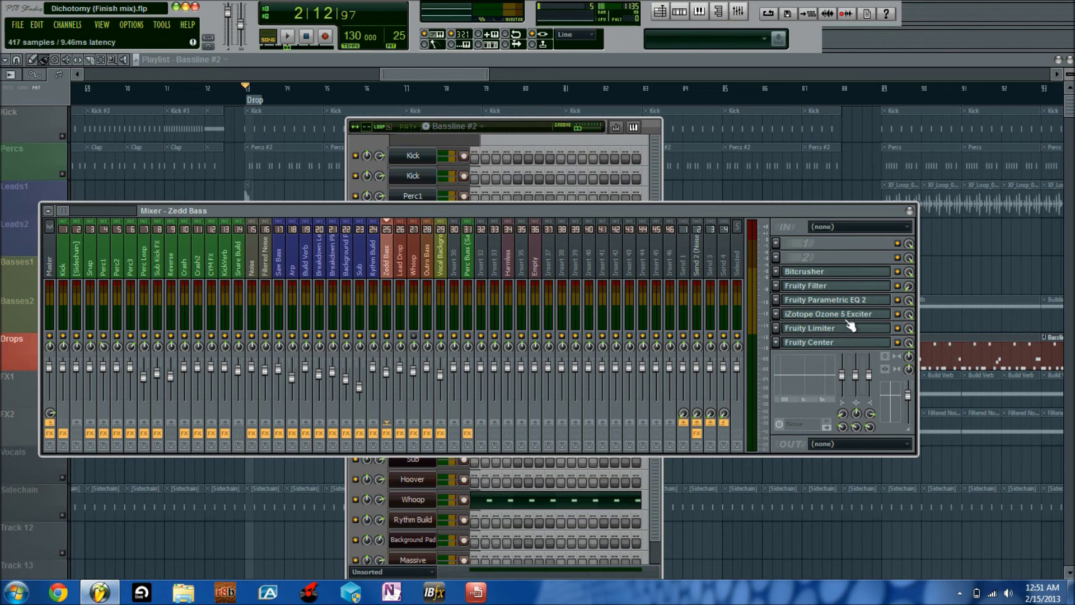
left_click(910, 212)
left_click(429, 79)
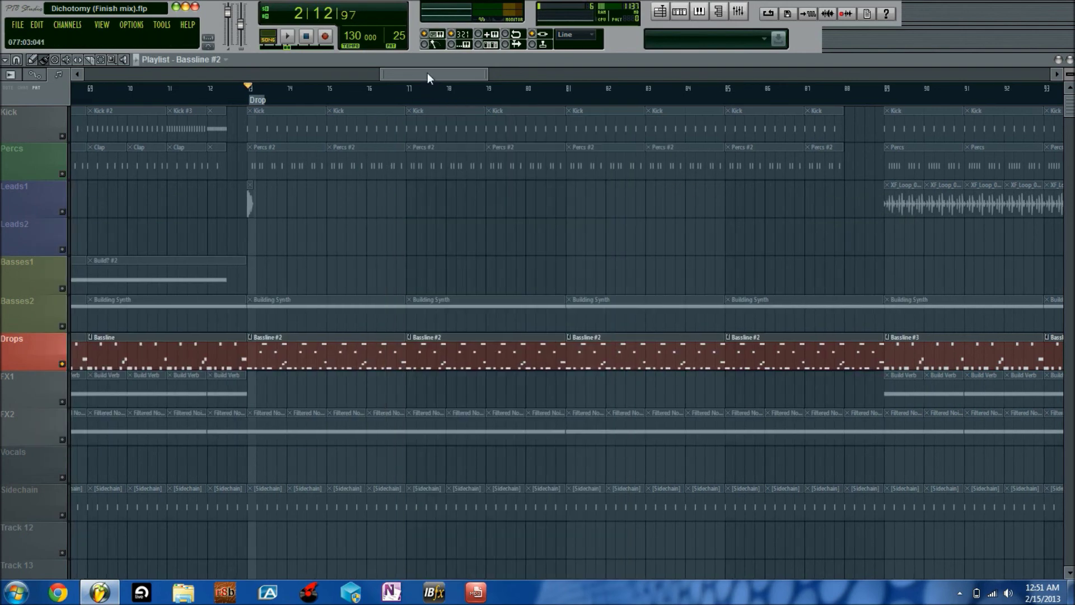
scroll(428, 91, "down", 2)
left_click(426, 73)
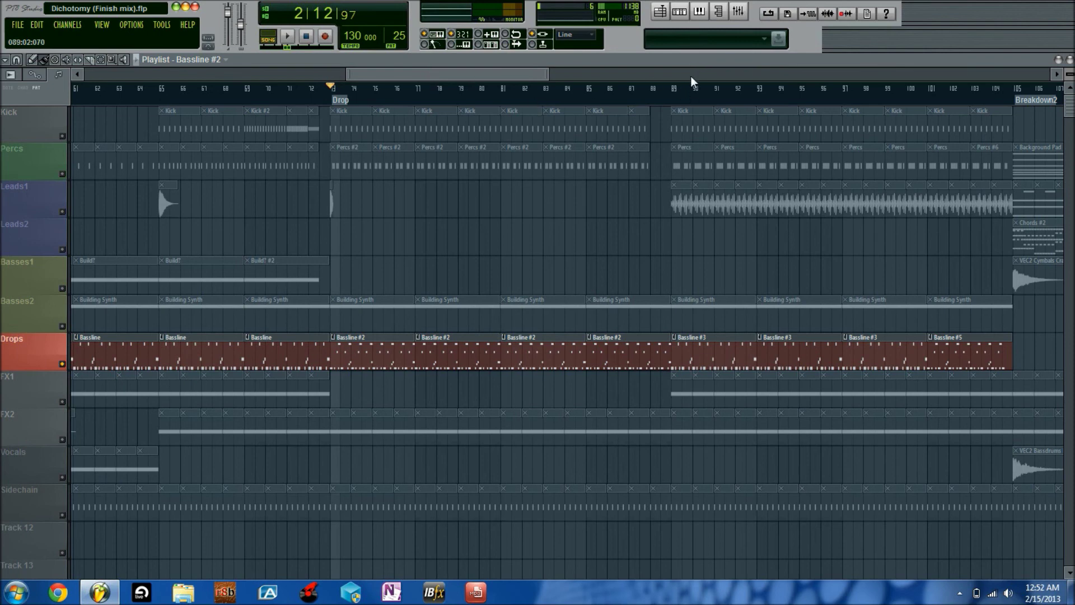
left_click(737, 13)
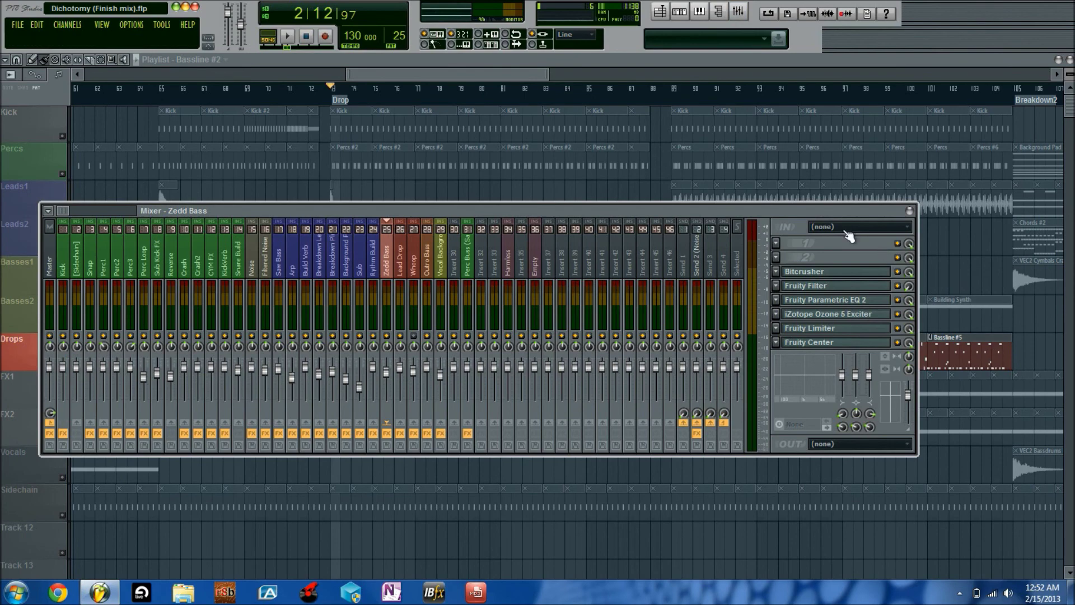
left_click(909, 210)
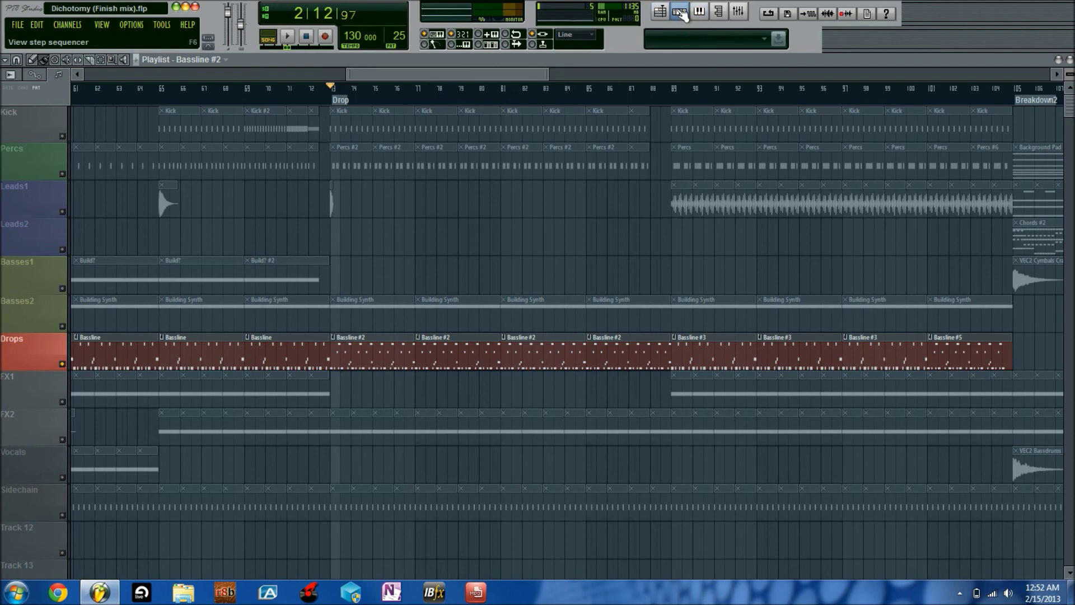
Step: Open the Main Bass channel's Massive patch from the step sequencer and examine envelopes 4 and 1
left_click(681, 12)
left_click(415, 442)
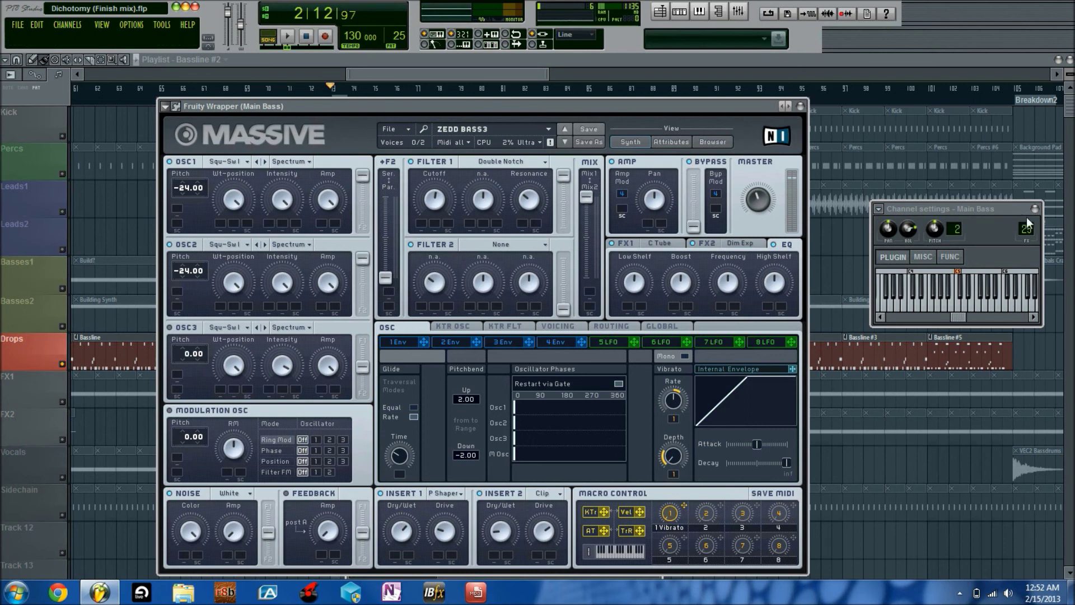
left_click(801, 107)
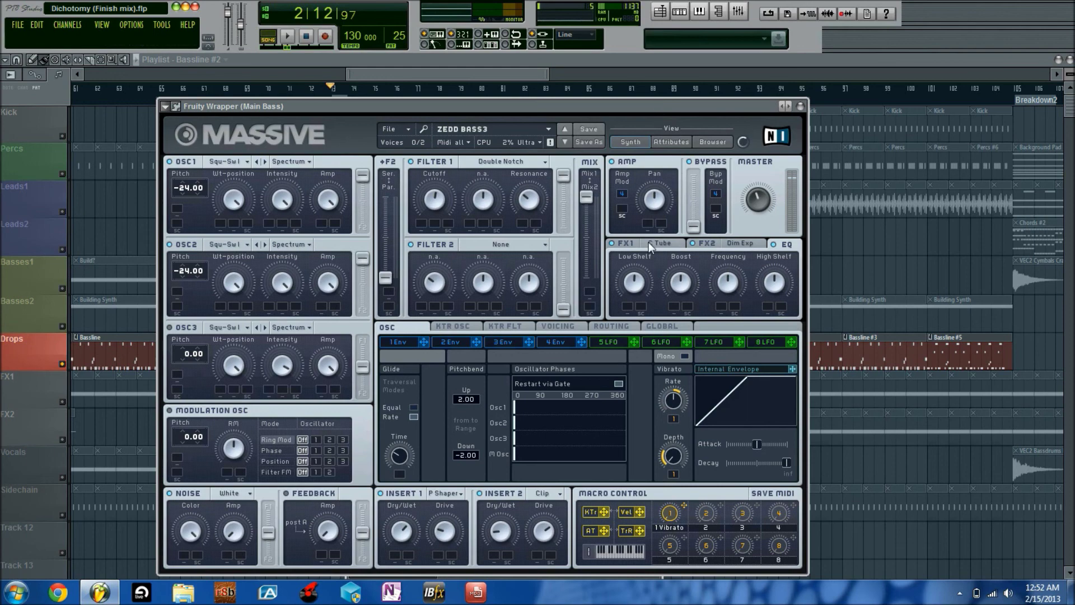
left_click(559, 341)
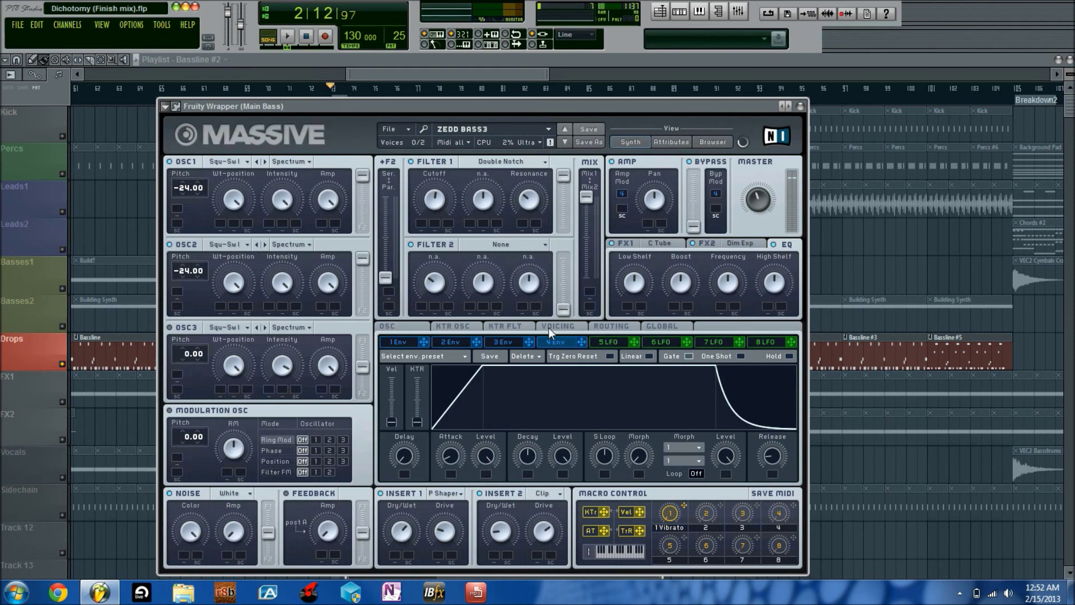
left_click(397, 340)
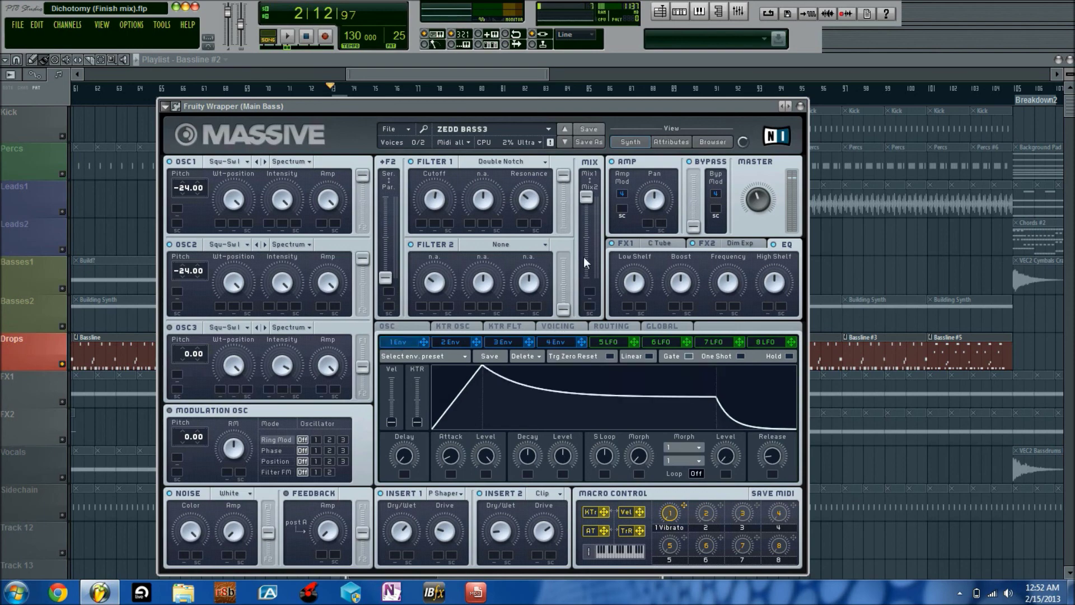
Step: Examine Massive's oscillator, key tracking, routing and global pages for the bass patch, and close Massive and the step sequencer
left_click(409, 325)
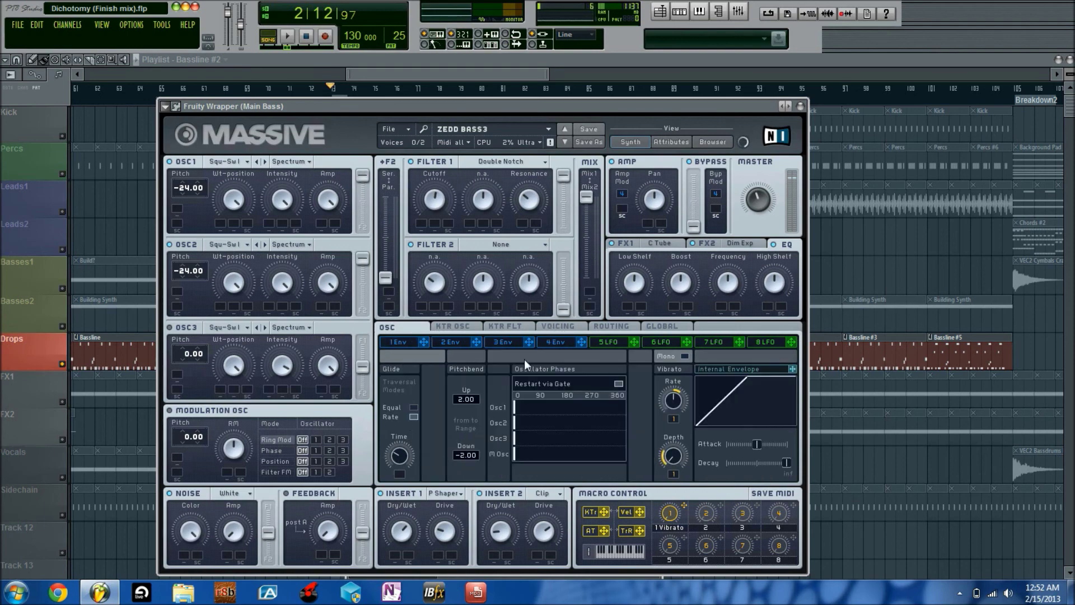
left_click(450, 327)
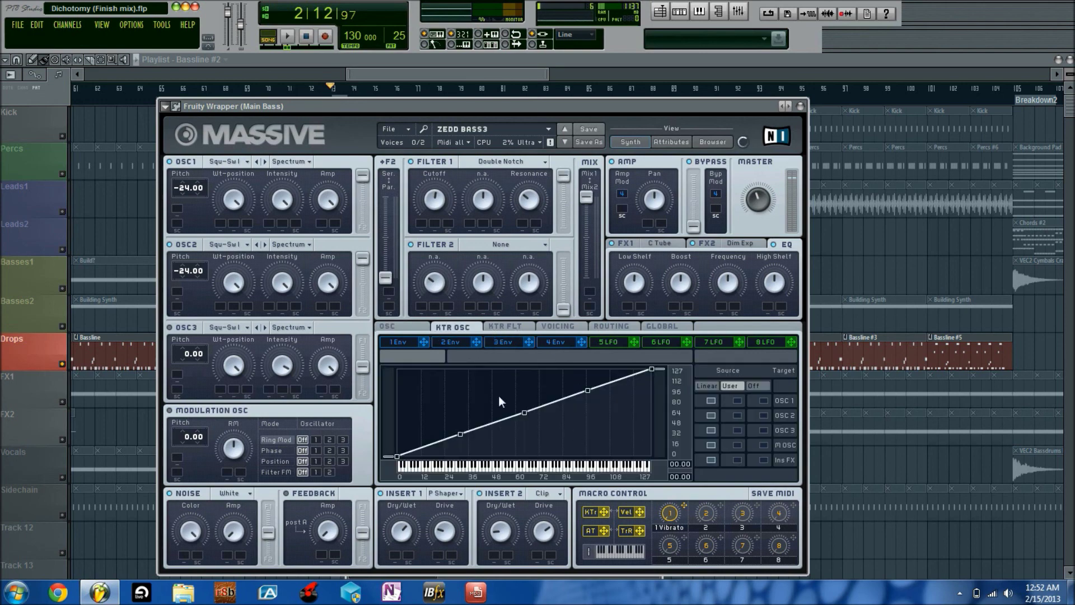
left_click(517, 327)
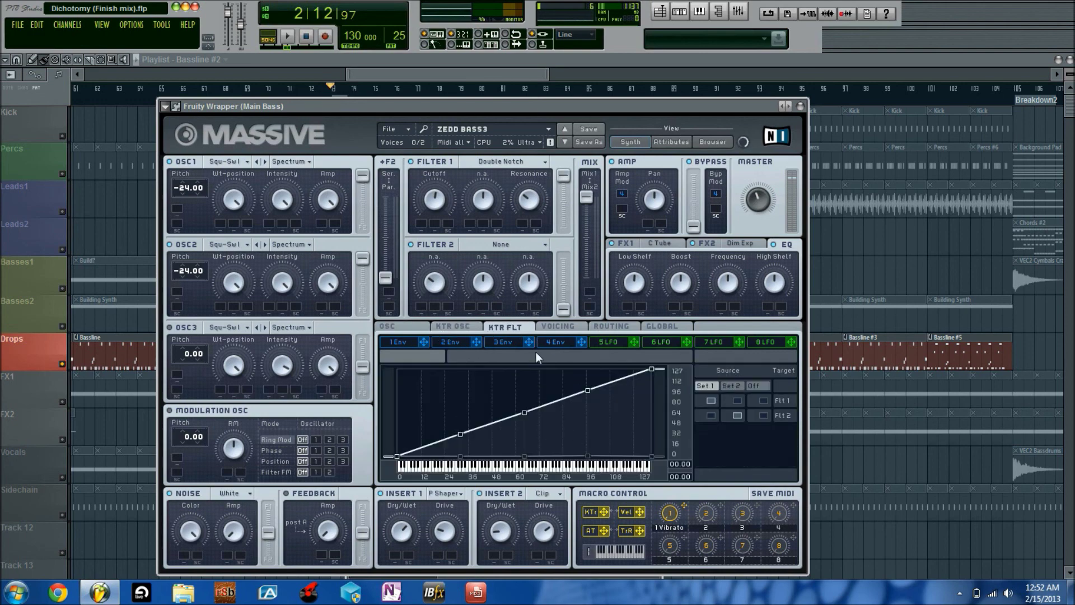
left_click(614, 326)
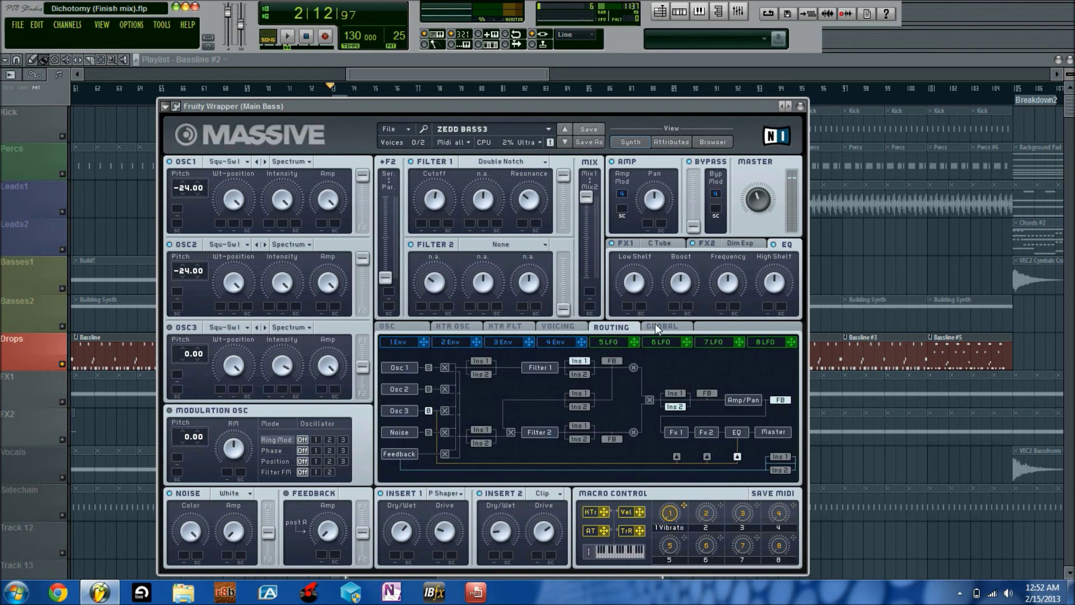
left_click(655, 325)
left_click(406, 329)
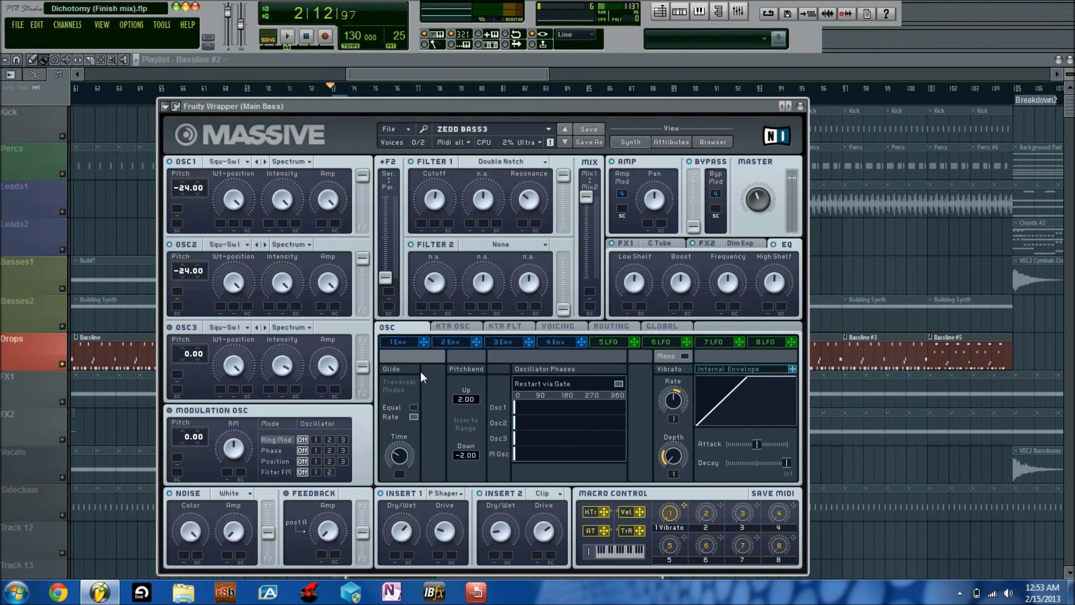
left_click(800, 106)
key("F6")
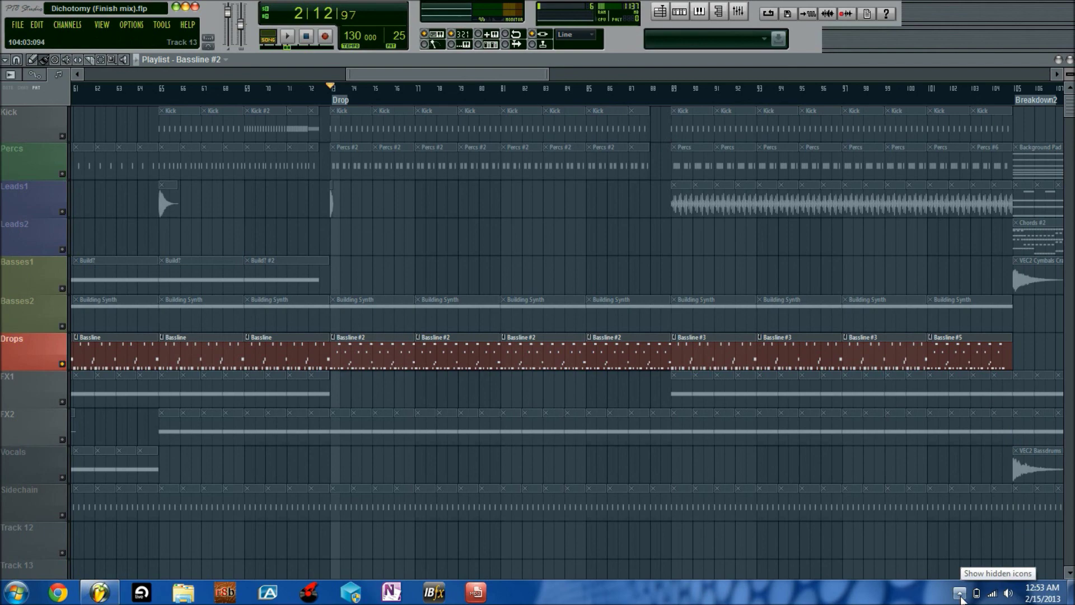
left_click(959, 592)
right_click(955, 496)
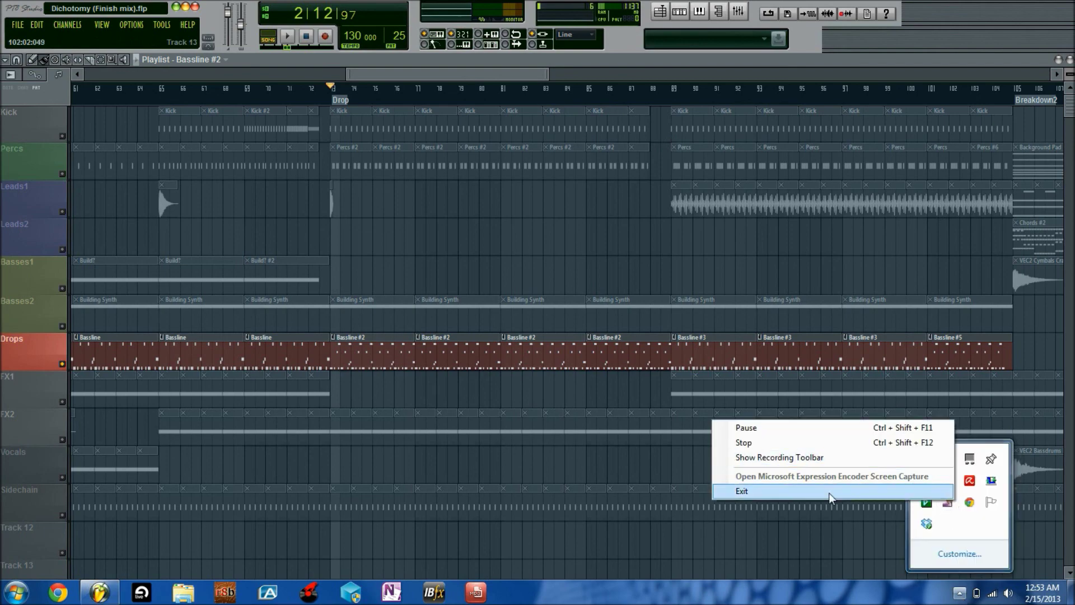